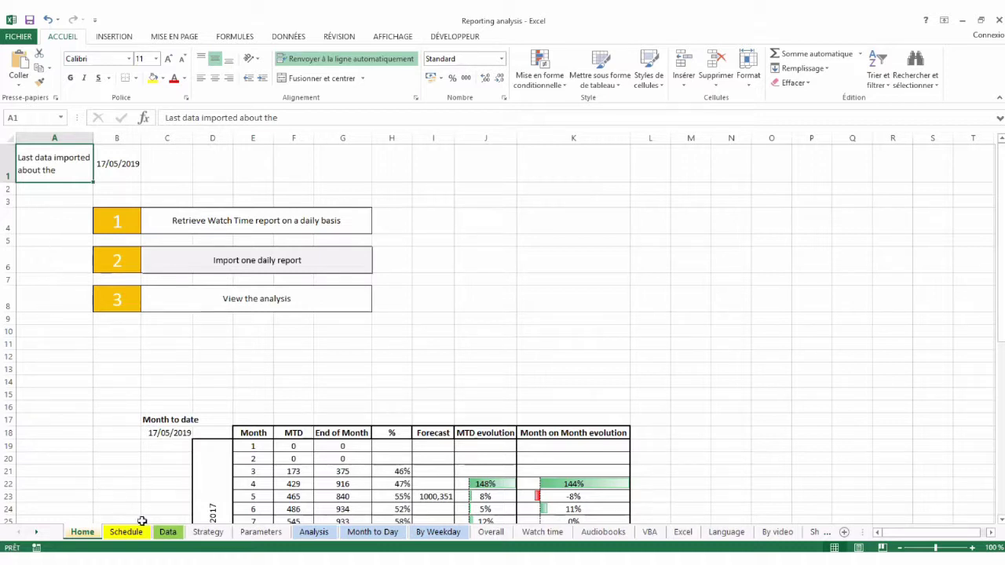
# On the Data sheet, examine the Language to Grouping columns and select the first empty Date cell below the table, A51222
pyautogui.click(174, 534)
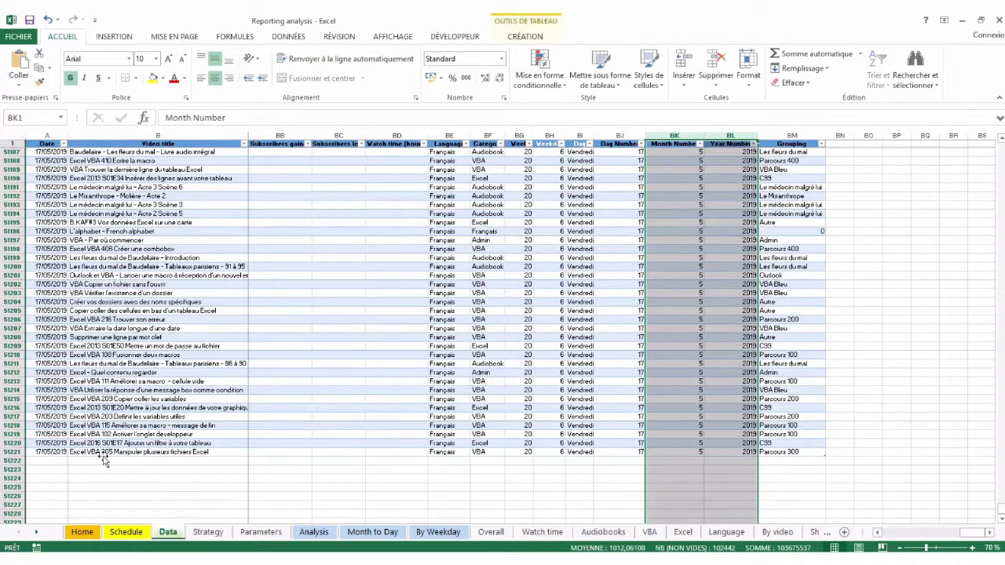
pyautogui.click(43, 462)
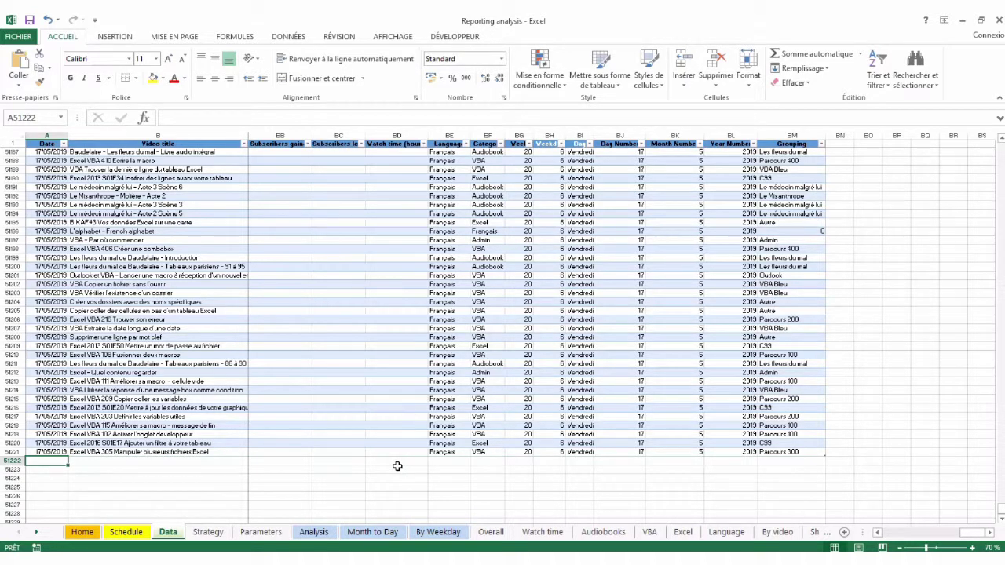
pyautogui.click(449, 135)
pyautogui.moveTo(448, 134); pyautogui.dragTo(760, 147)
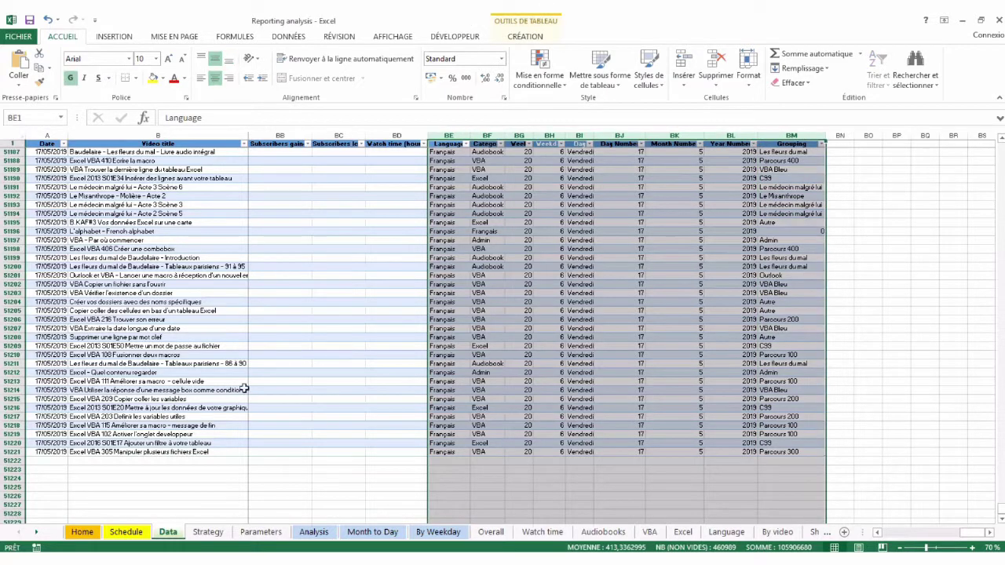
pyautogui.click(51, 461)
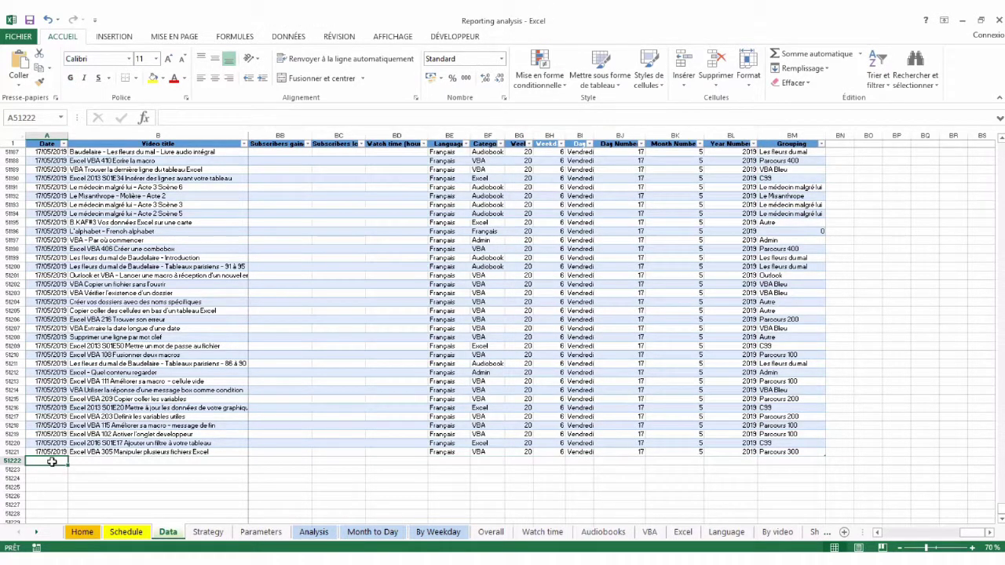
pyautogui.click(138, 380)
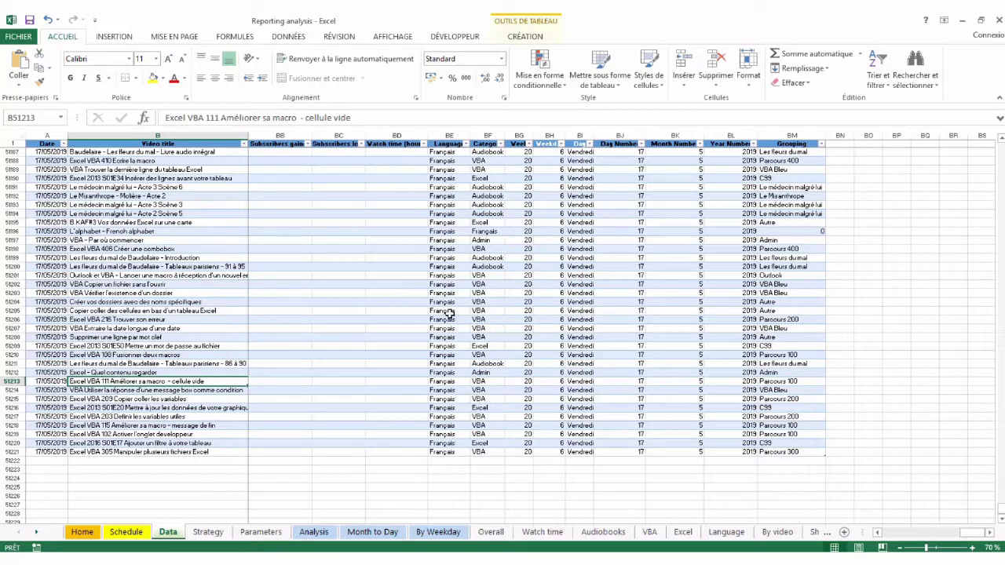
pyautogui.click(54, 462)
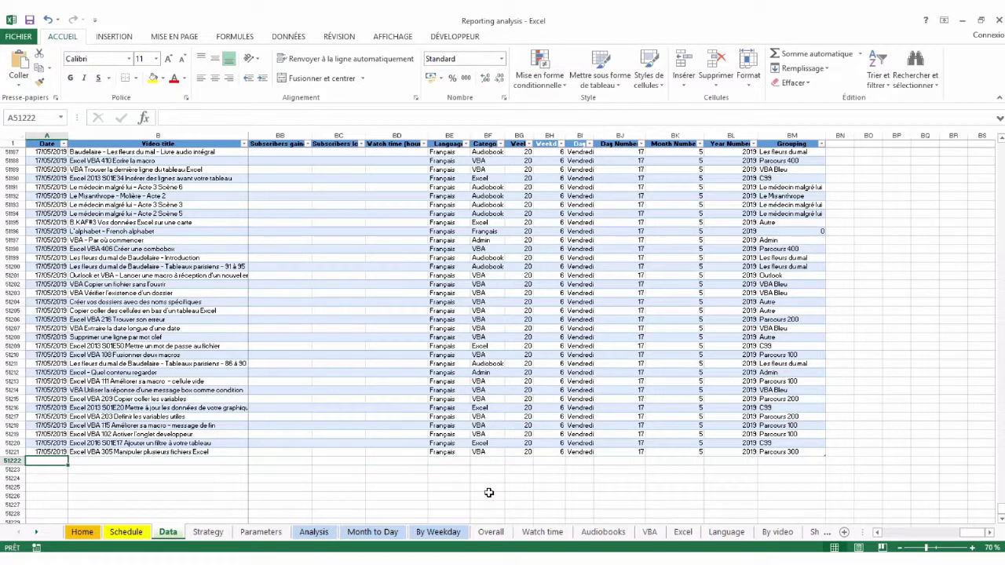
# Review the weekly and monthly Sum of Views pivot tables on the Overall sheet, including the weekly pivot's field layout
pyautogui.click(492, 533)
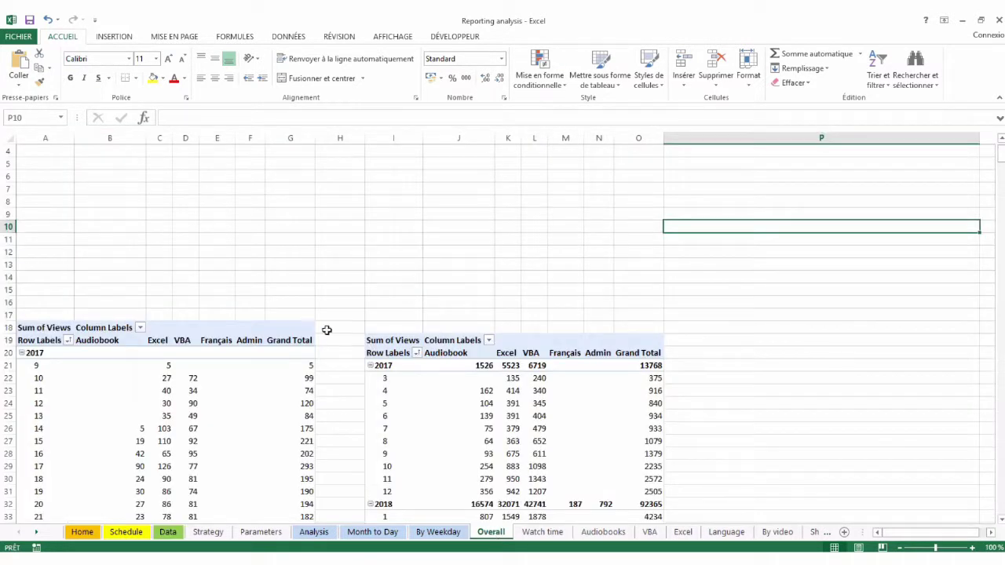
pyautogui.scroll(-1, 245, 284)
pyautogui.scroll(-6, 245, 283)
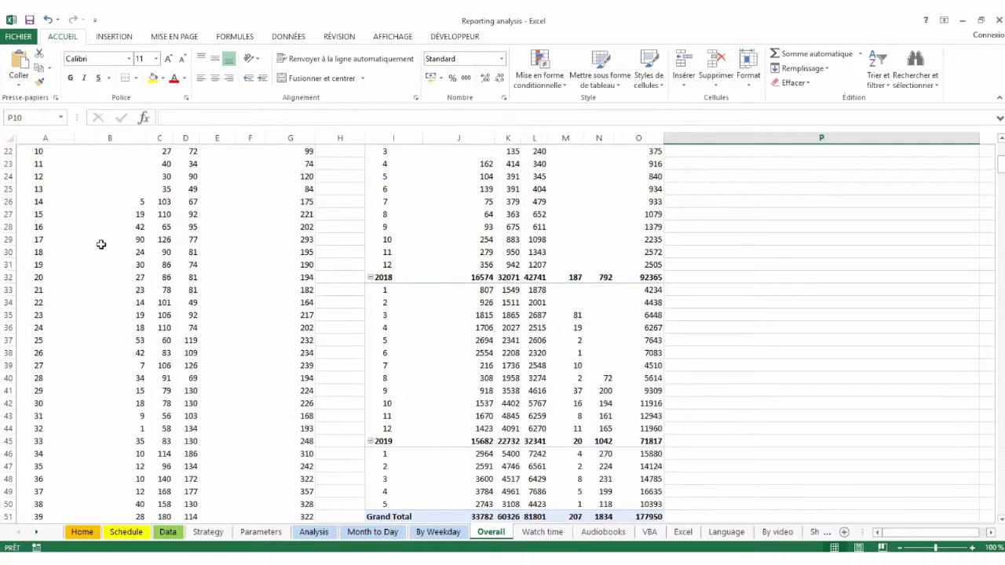
pyautogui.click(101, 244)
pyautogui.scroll(2, 169, 259)
pyautogui.scroll(5, 175, 267)
pyautogui.scroll(-3, 175, 267)
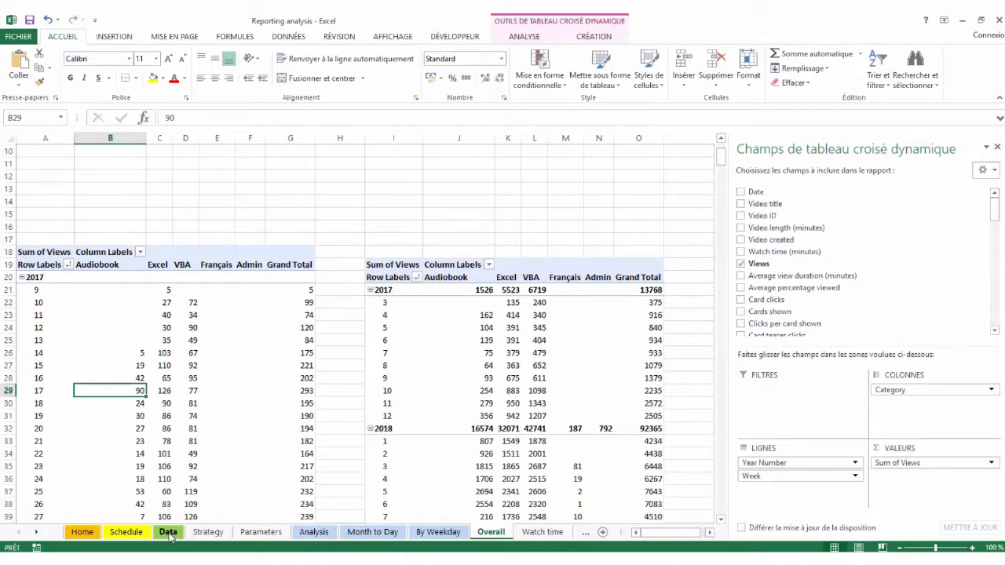
# Display the data refresh commands for the weekly views pivot table and inspect its 2017 values by category
pyautogui.click(153, 318)
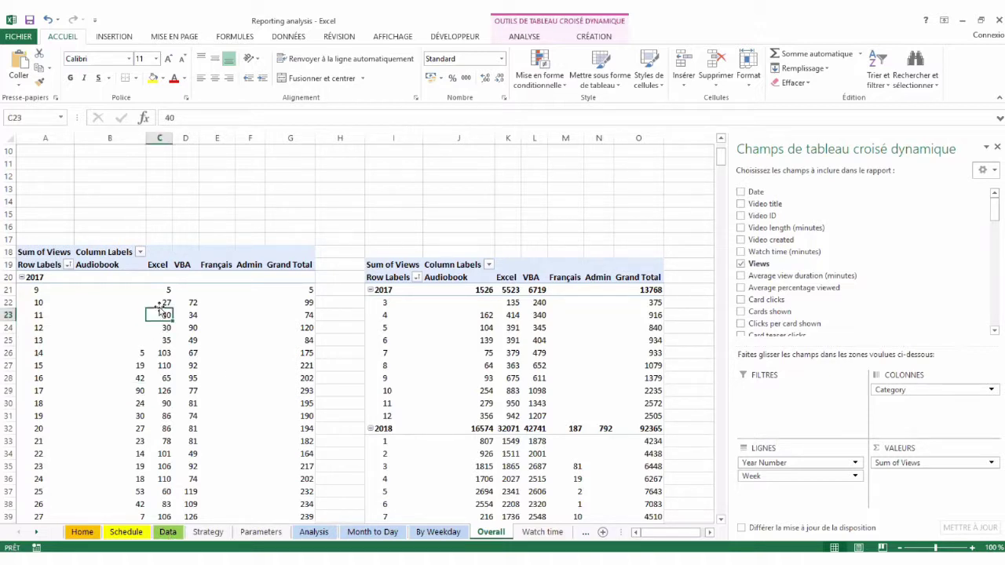
pyautogui.click(284, 39)
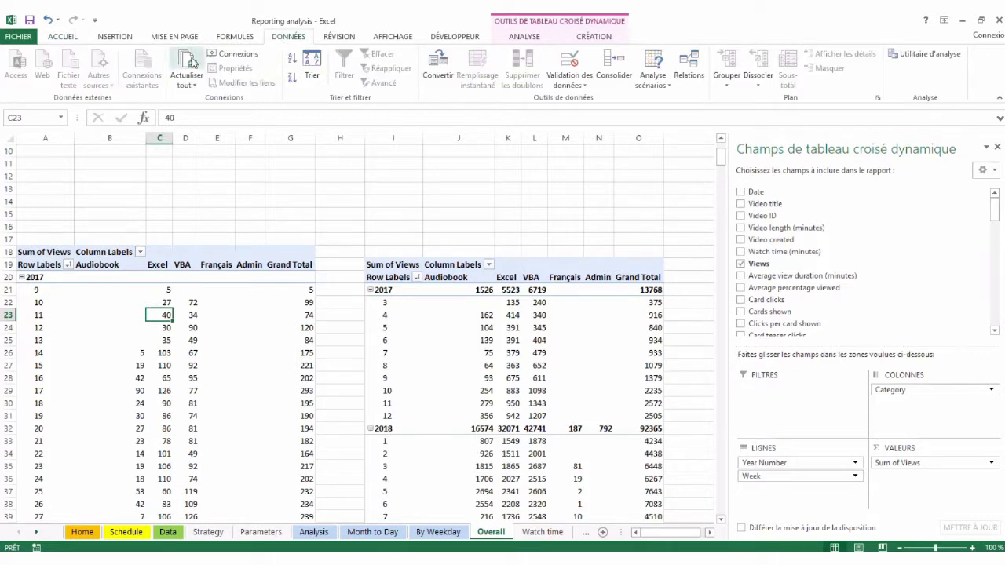
pyautogui.click(116, 199)
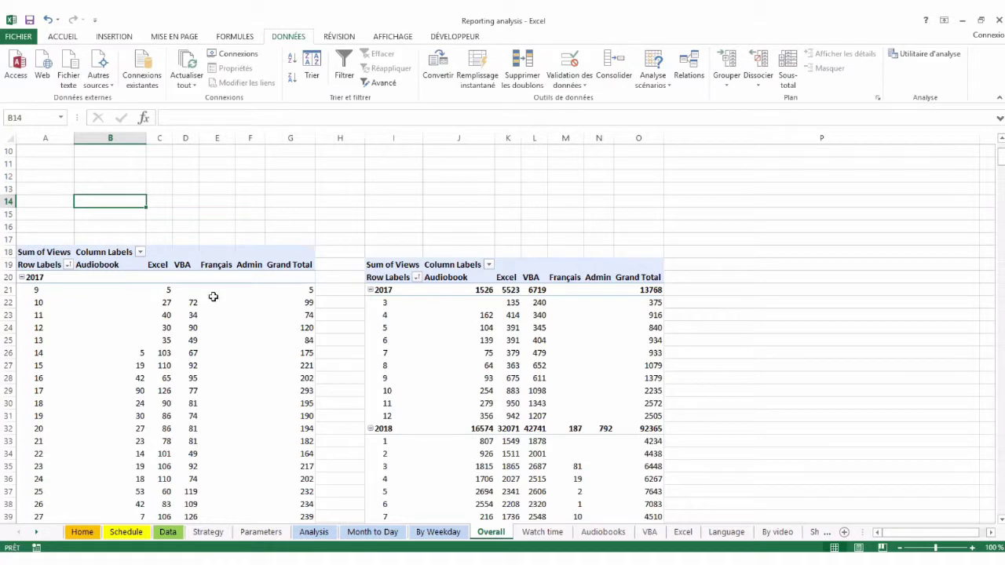
pyautogui.moveTo(215, 299)
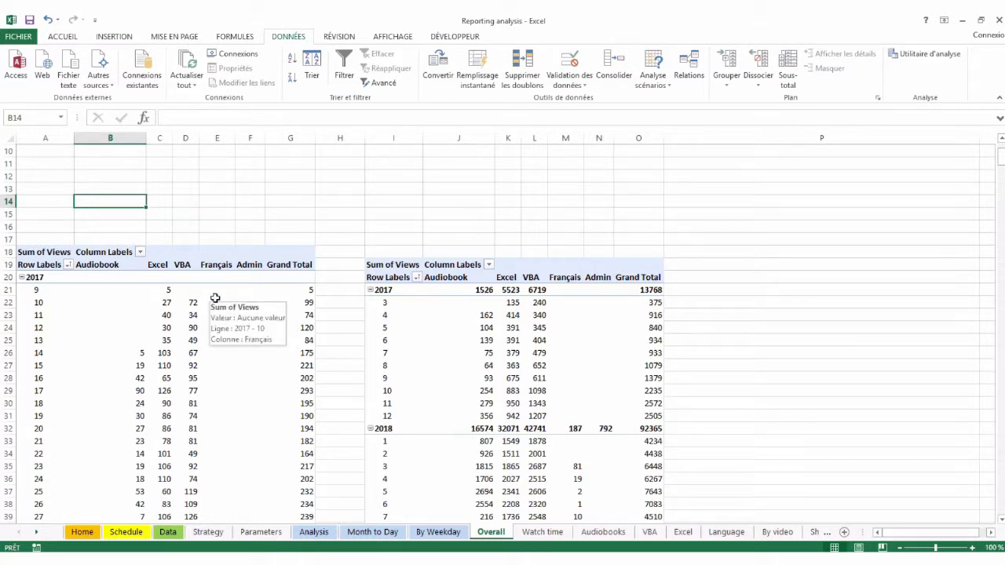
pyautogui.click(149, 319)
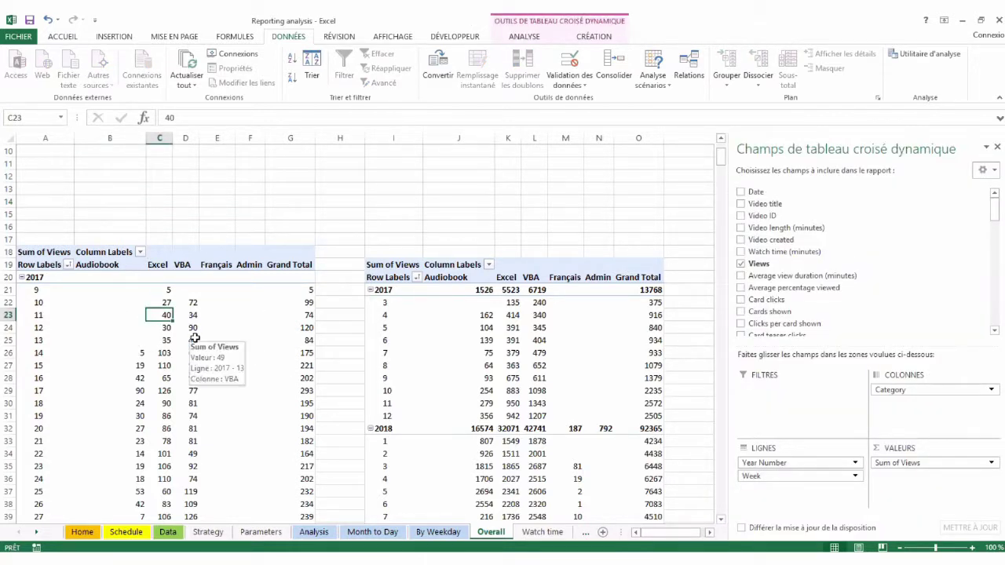
# On the Analysis sheet, examine the VIEWS section's weekly and monthly charts, comparing the trends of each category from 2017 to 2019
pyautogui.click(314, 531)
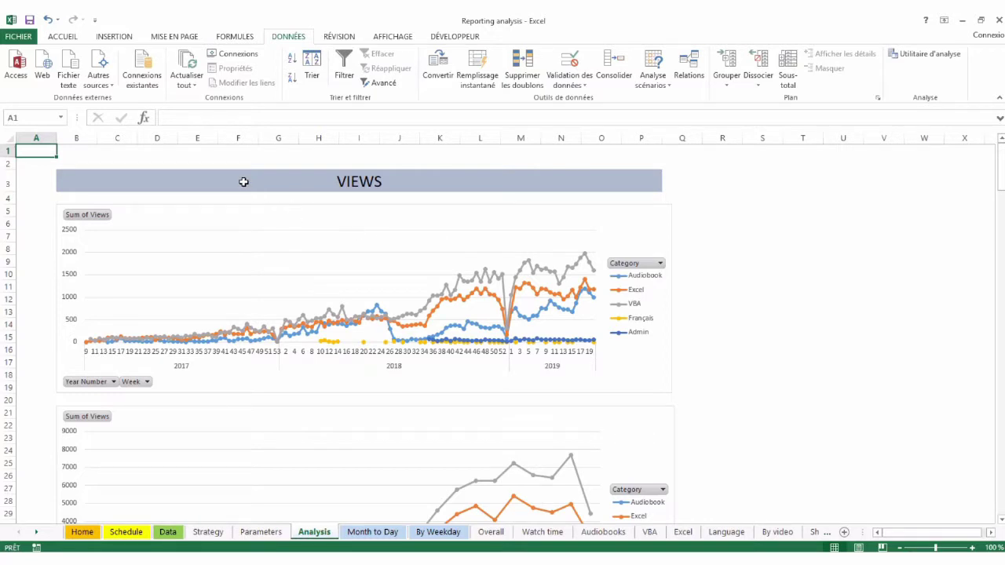
pyautogui.click(245, 182)
pyautogui.click(709, 313)
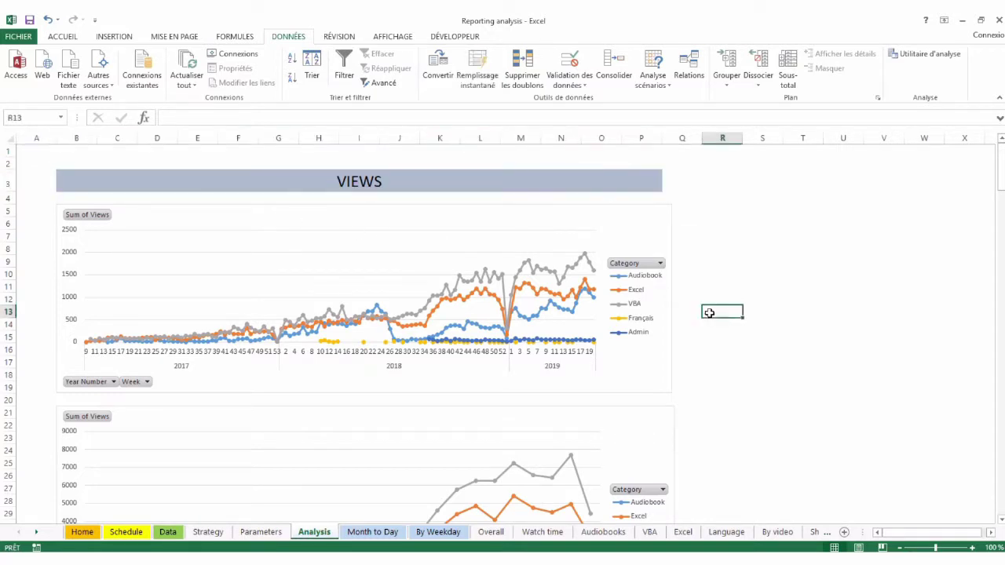
pyautogui.scroll(-3, 738, 428)
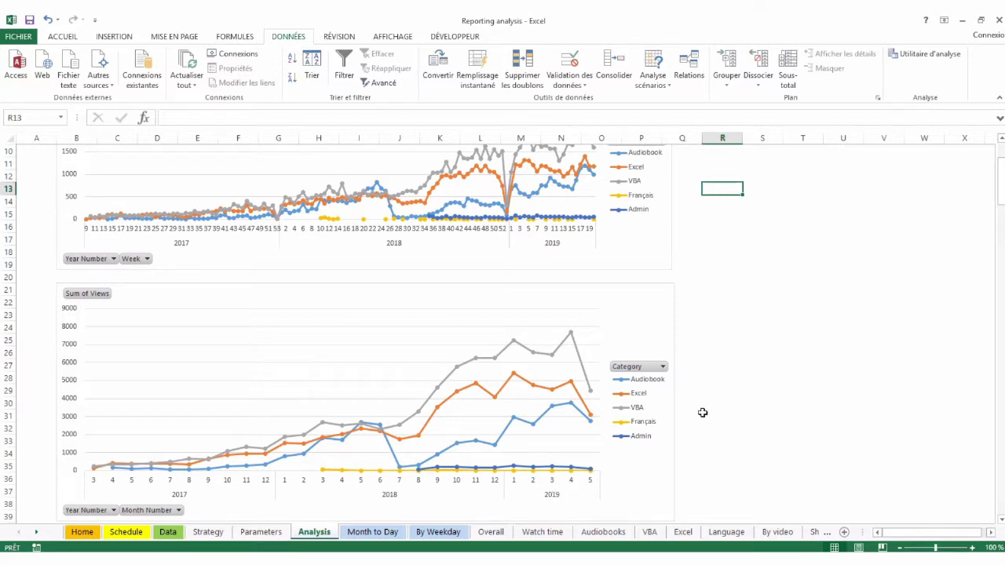
pyautogui.scroll(3, 703, 412)
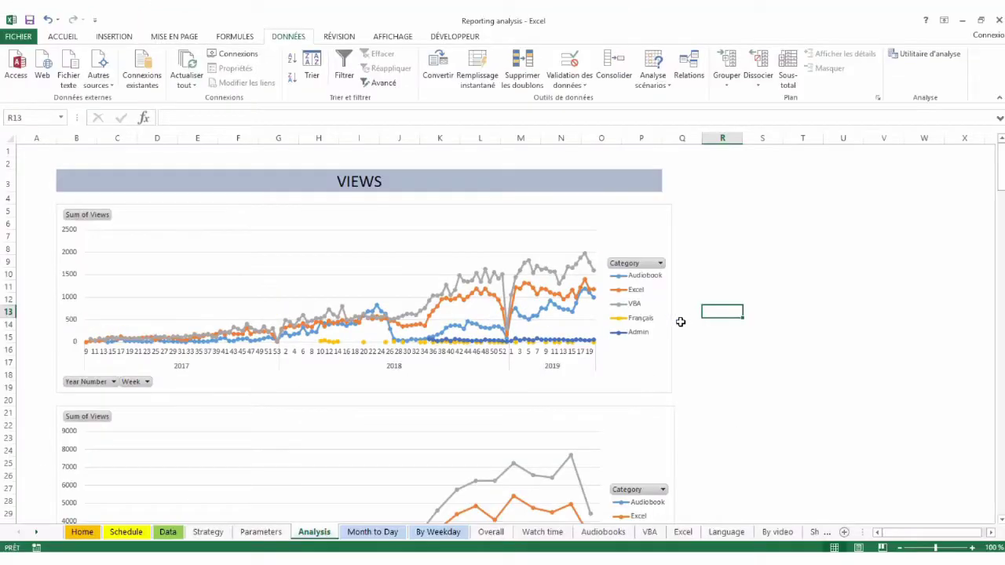
pyautogui.scroll(-2, 678, 399)
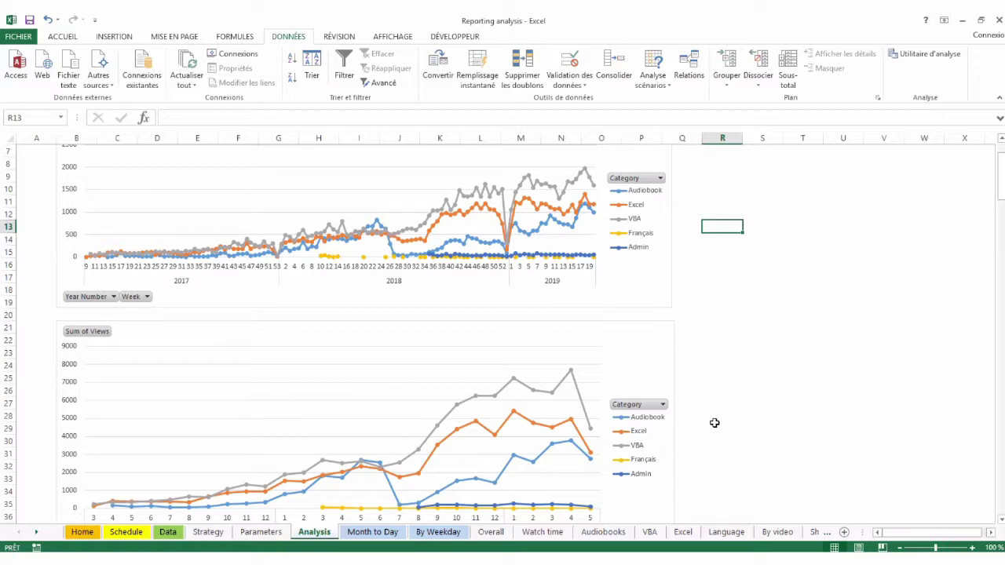
pyautogui.scroll(2, 715, 383)
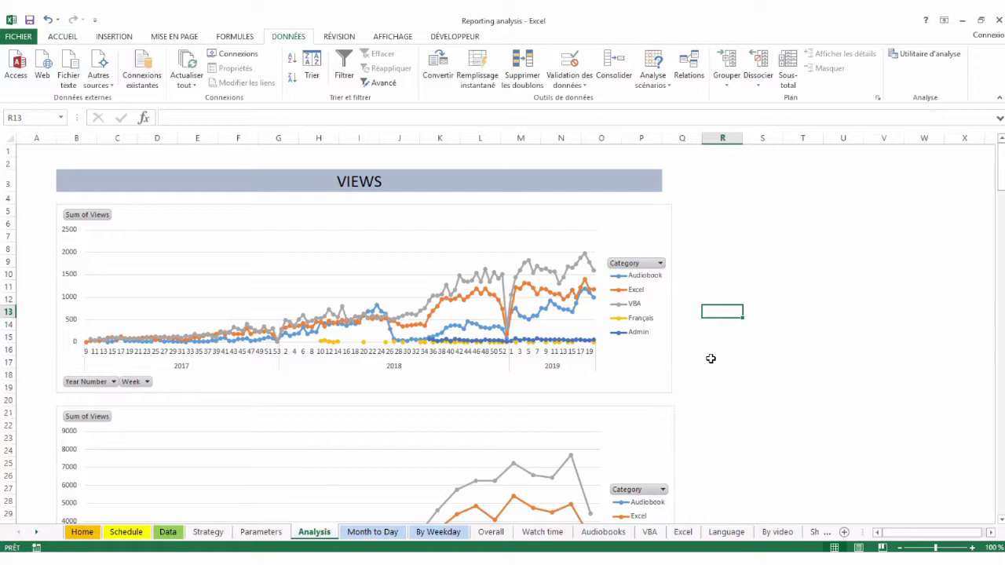
pyautogui.scroll(-4, 711, 358)
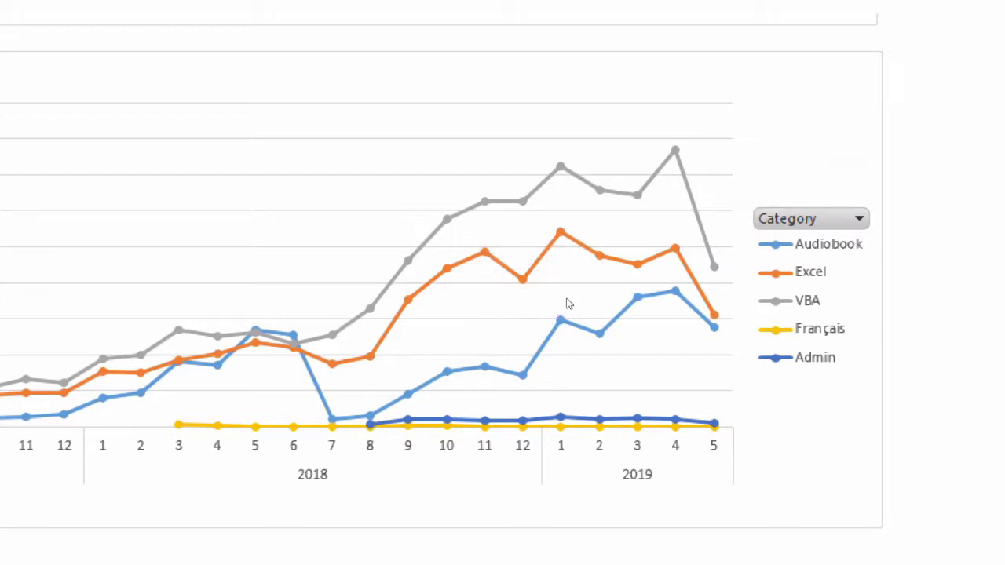
pyautogui.moveTo(571, 296)
pyautogui.moveTo(377, 392)
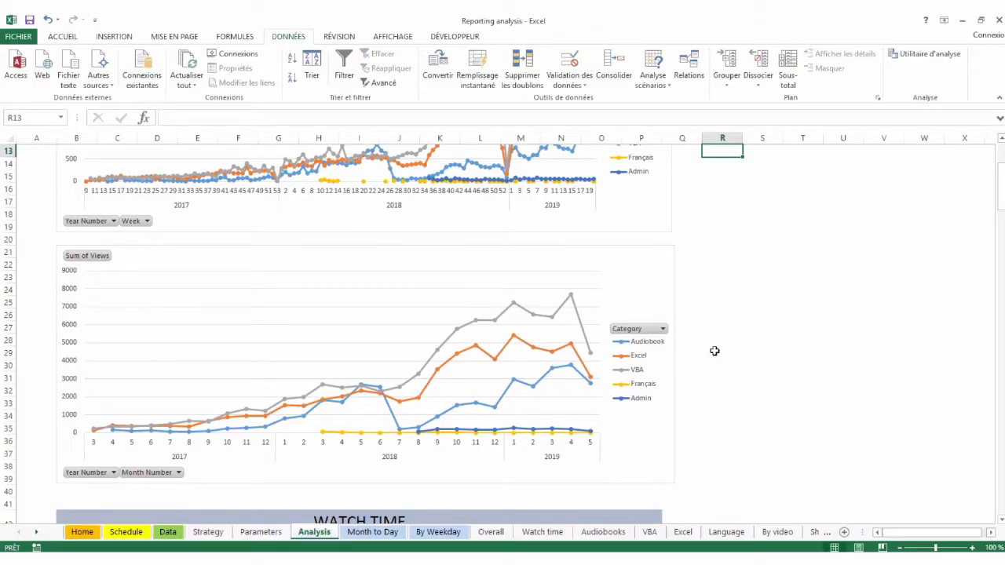
pyautogui.scroll(3, 715, 351)
pyautogui.scroll(1, 715, 351)
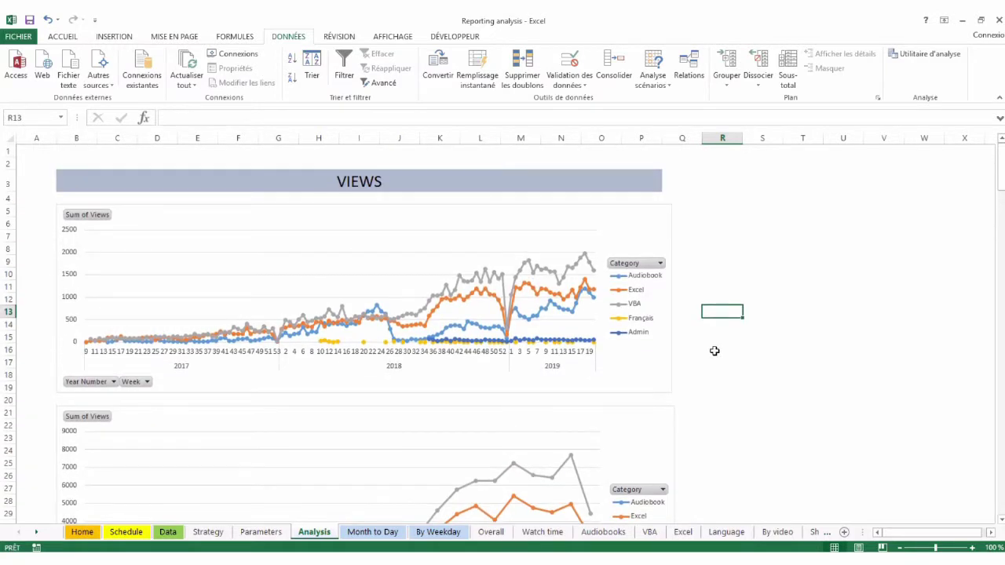
# Examine the weekly and monthly charts in the WATCH TIME section, comparing watch time minutes across the categories
pyautogui.scroll(-12, 715, 351)
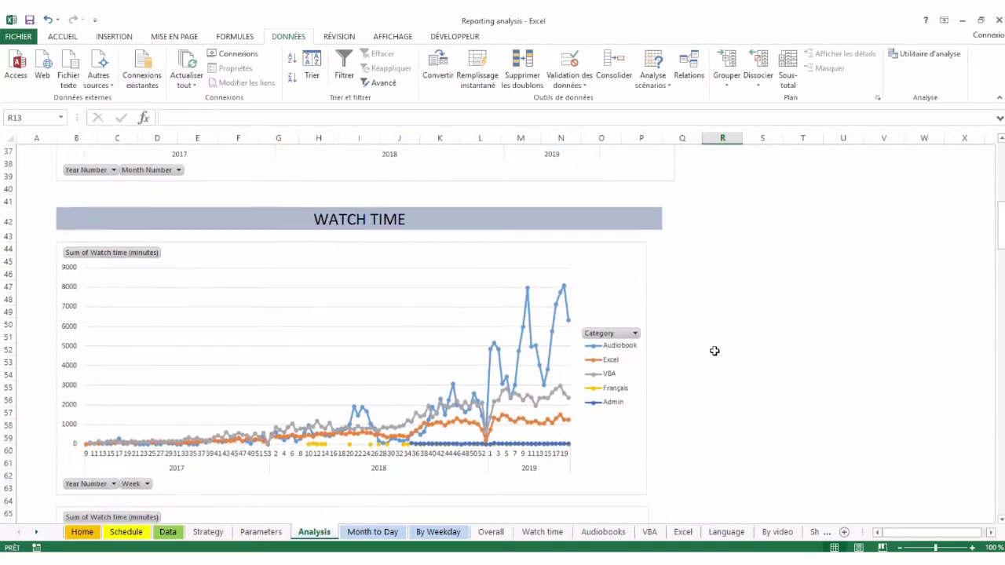
pyautogui.scroll(-1, 715, 351)
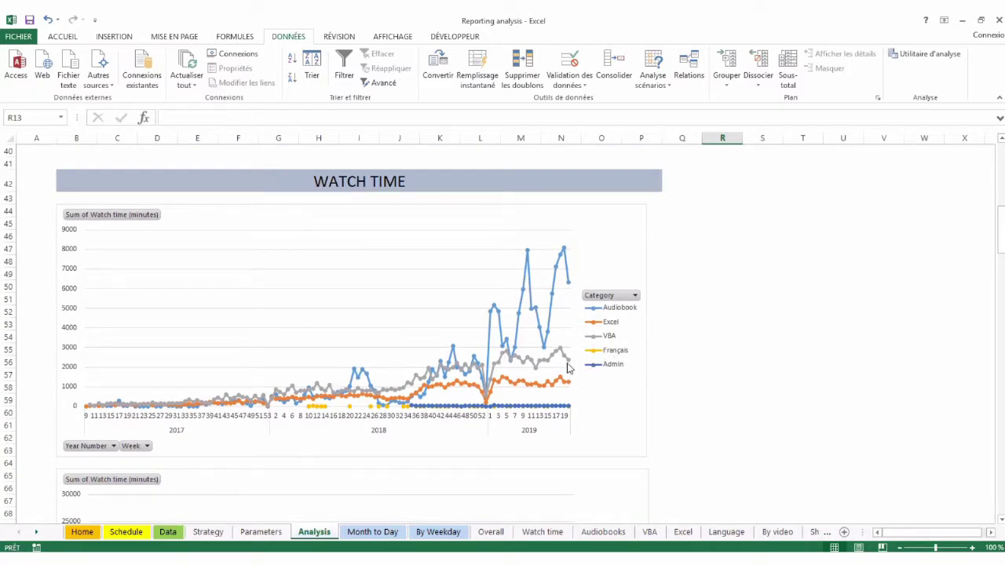
pyautogui.scroll(-1, 668, 377)
pyautogui.scroll(-4, 668, 377)
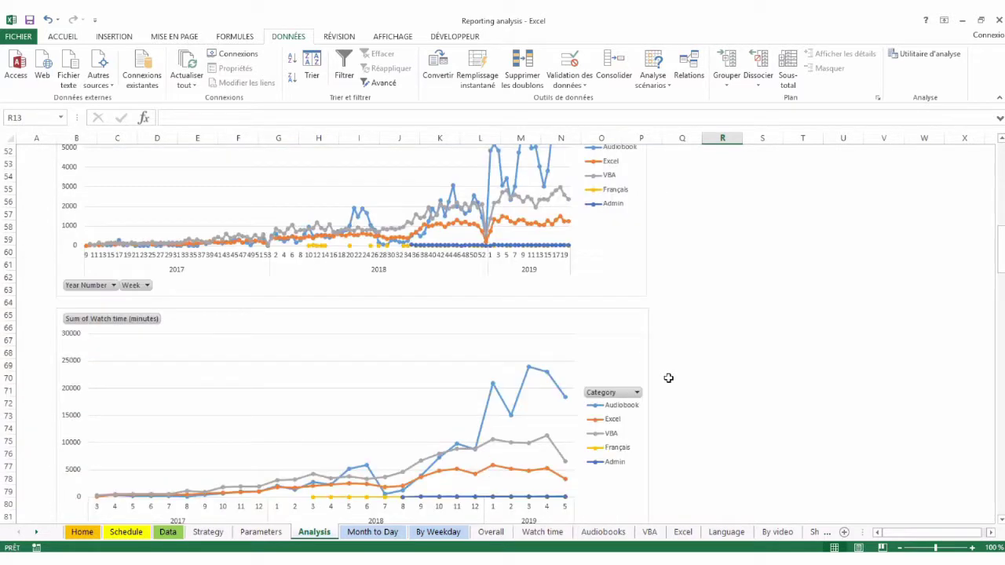
pyautogui.scroll(-2, 668, 378)
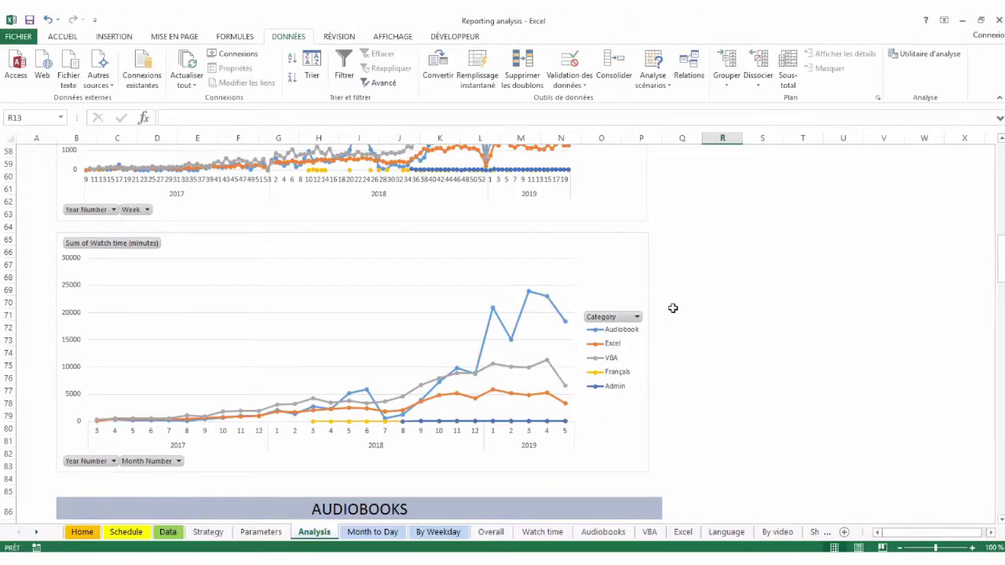
pyautogui.scroll(9, 669, 311)
pyautogui.scroll(-8, 669, 310)
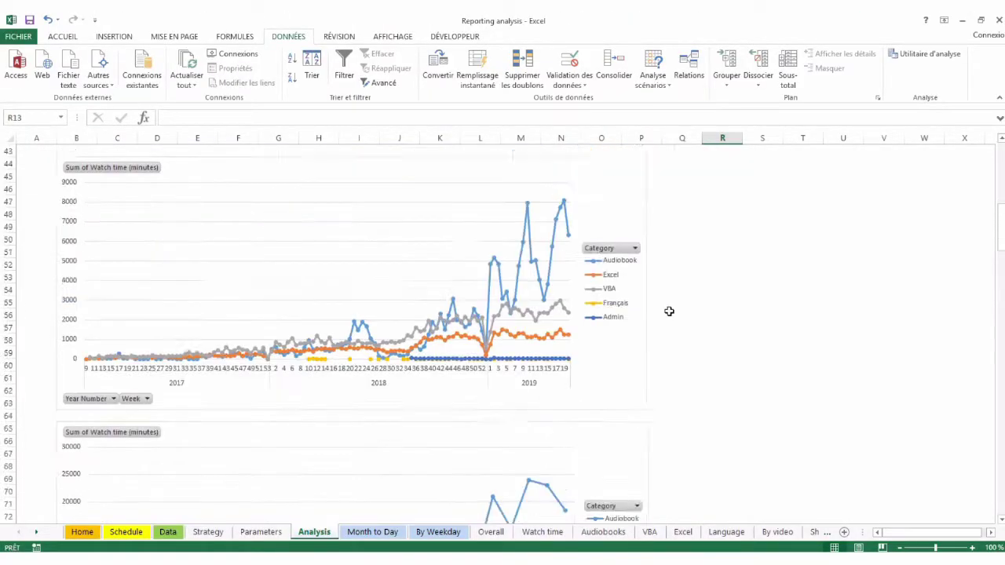
# Examine the AUDIOBOOKS section's Views and Watch time charts, comparing the trends of the individual audiobook groupings
pyautogui.scroll(-8, 669, 311)
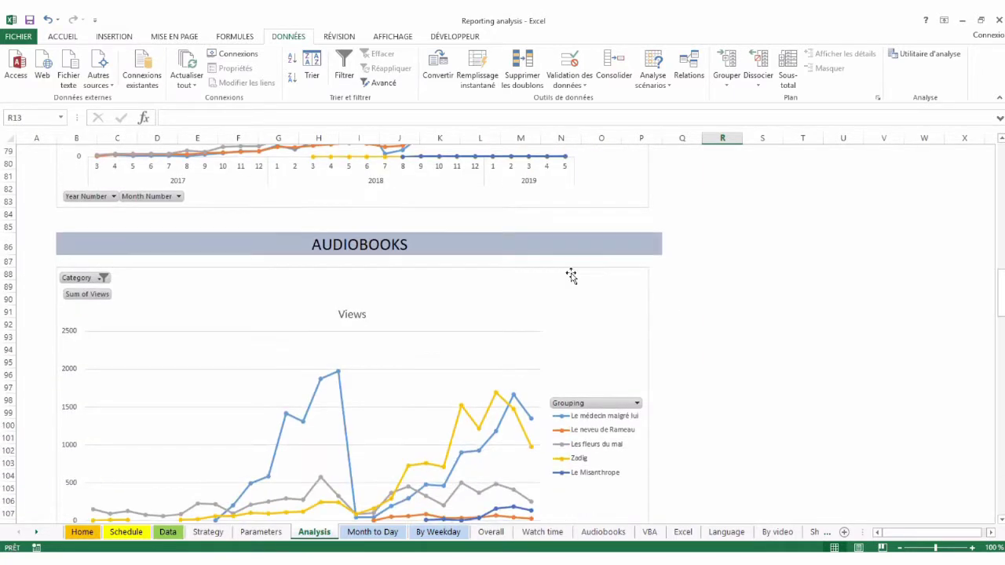
pyautogui.click(463, 247)
pyautogui.scroll(-2, 657, 324)
pyautogui.scroll(-1, 657, 324)
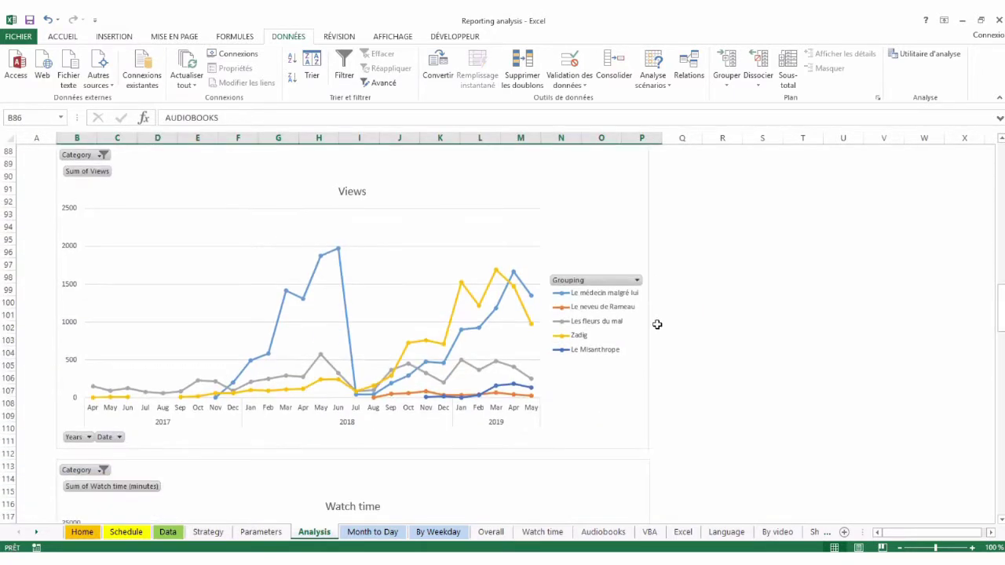
pyautogui.click(691, 337)
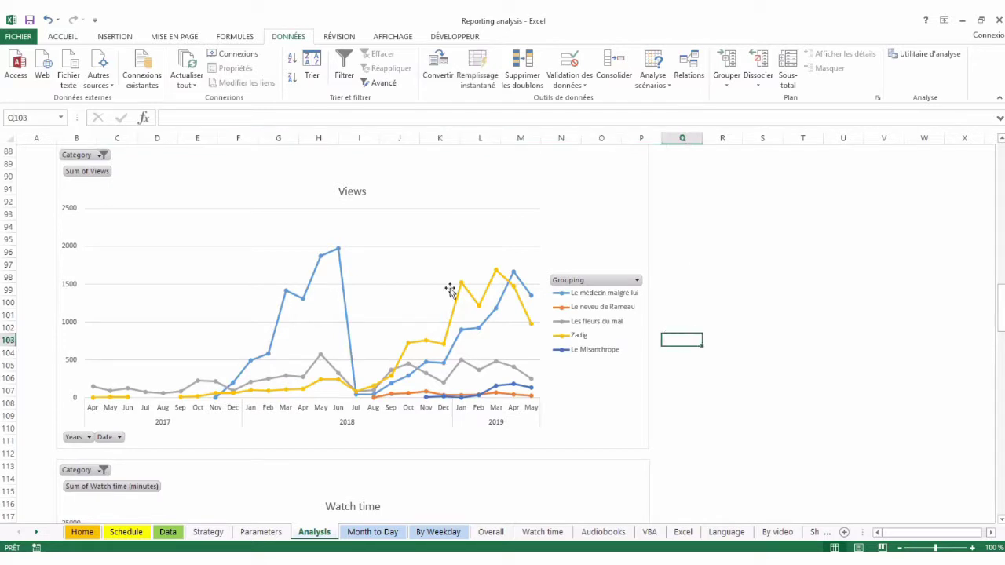
pyautogui.scroll(-7, 590, 337)
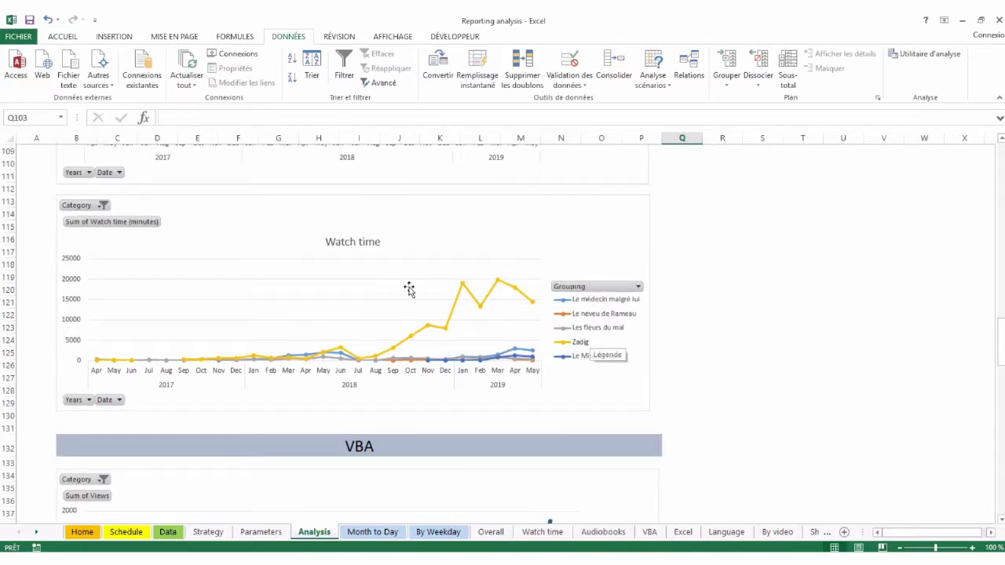
pyautogui.scroll(4, 552, 274)
pyautogui.scroll(3, 652, 271)
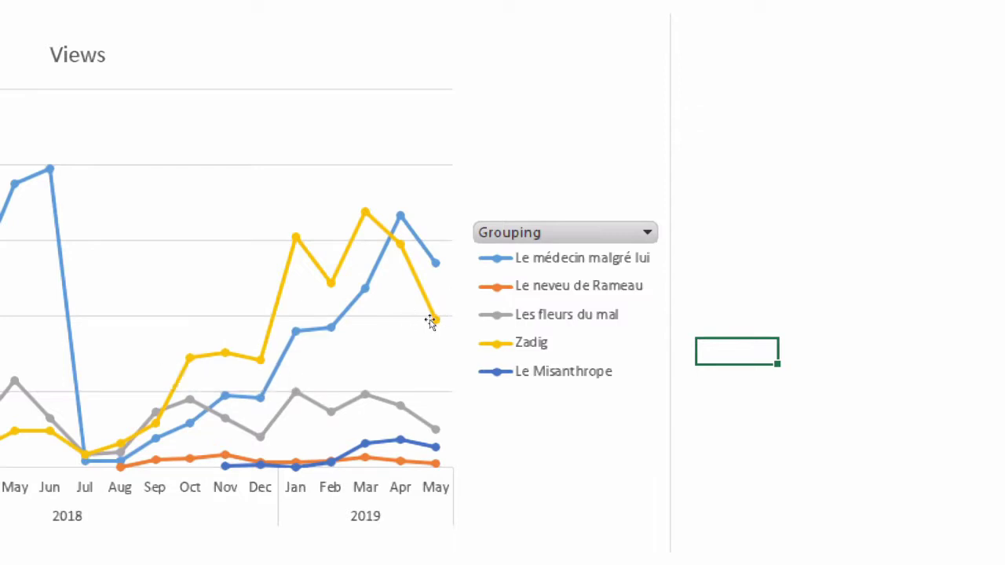
pyautogui.moveTo(488, 288)
pyautogui.moveTo(517, 280)
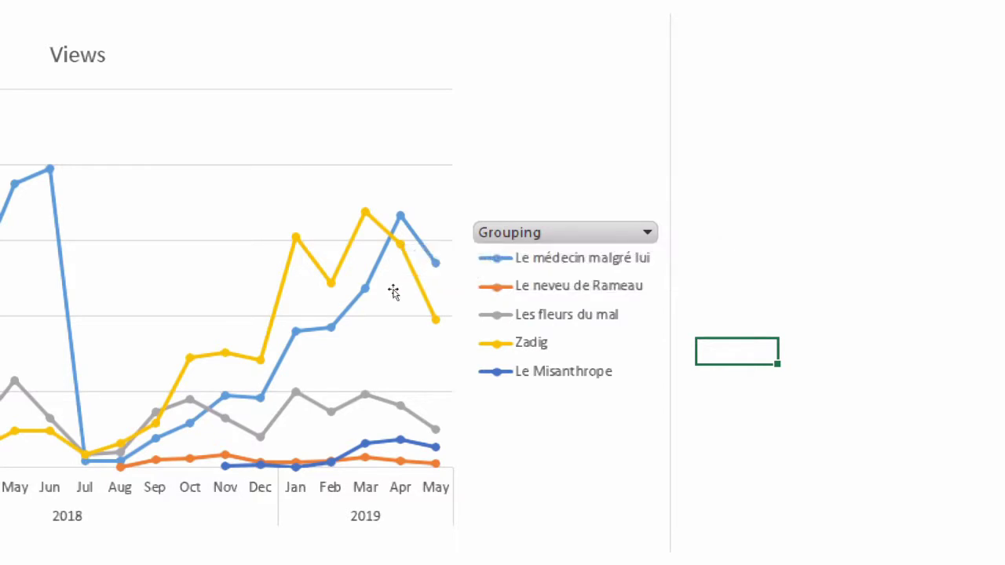
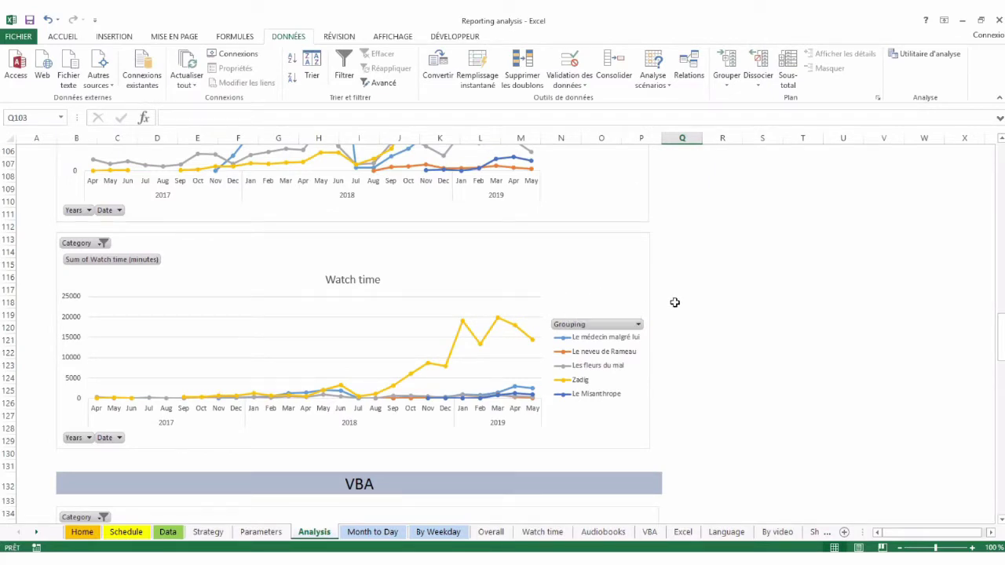
# Recheck the audiobook Views chart against the Watch time chart below it
pyautogui.scroll(2, 675, 302)
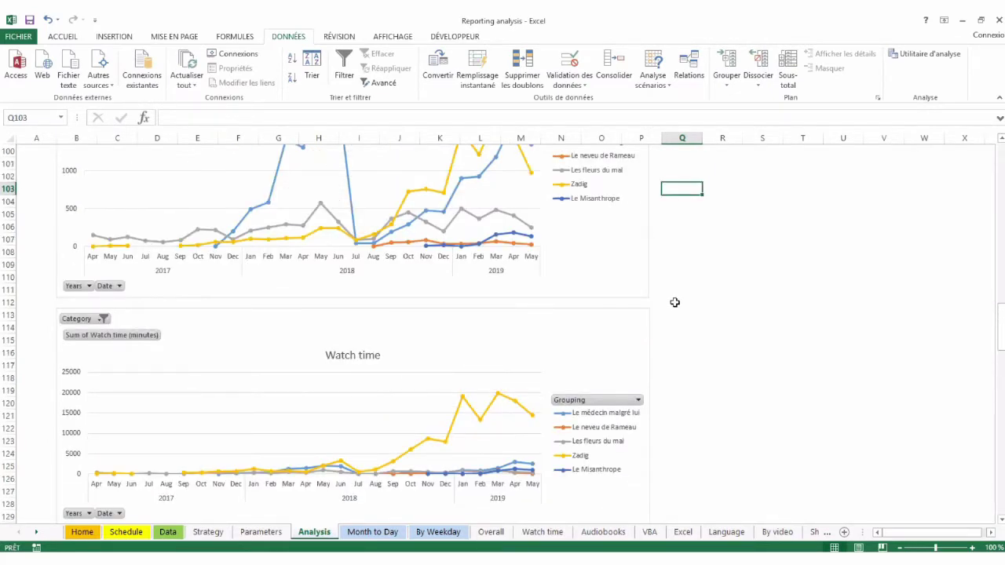
pyautogui.scroll(2, 674, 302)
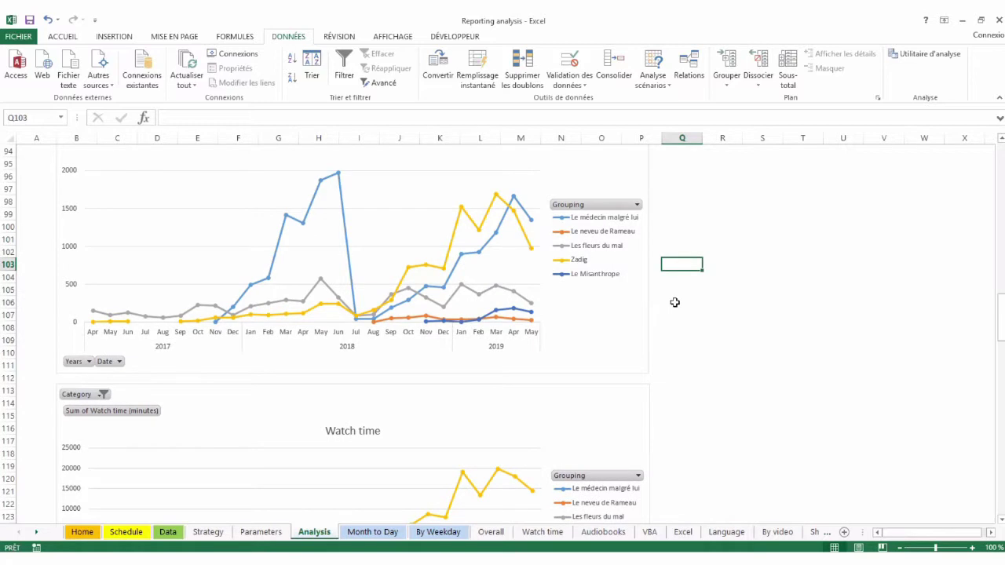
pyautogui.scroll(2, 674, 303)
# Examine the Sum of Views chart in the VBA section, comparing the groupings and inspecting their April 2019 points
pyautogui.scroll(-9, 675, 302)
pyautogui.scroll(-4, 675, 302)
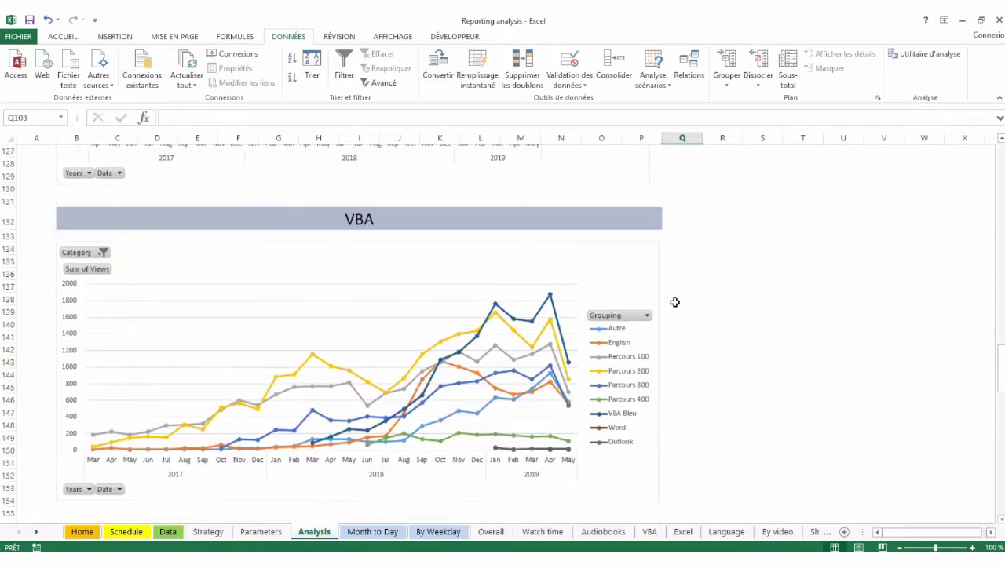
pyautogui.scroll(-1, 674, 302)
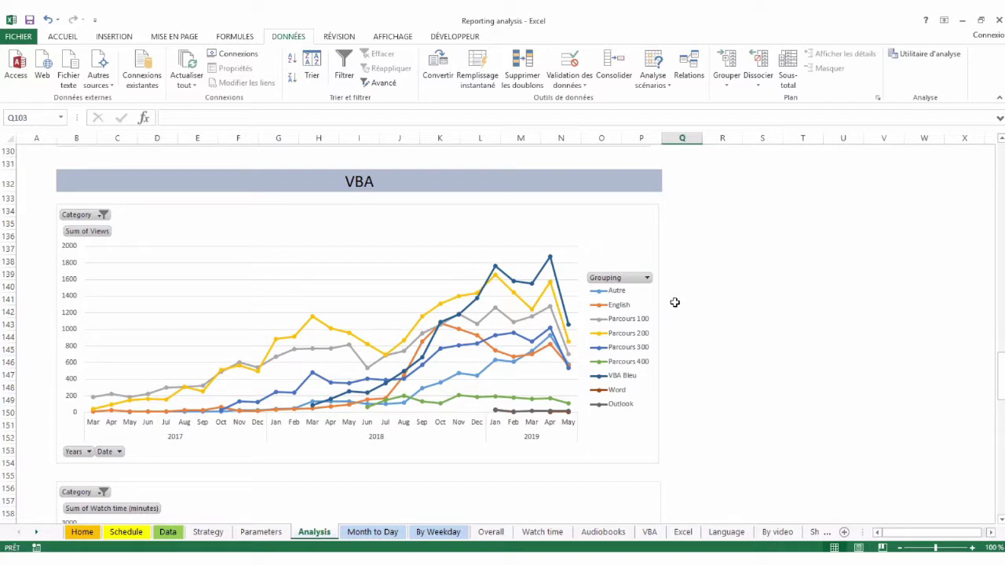
pyautogui.scroll(-6, 675, 302)
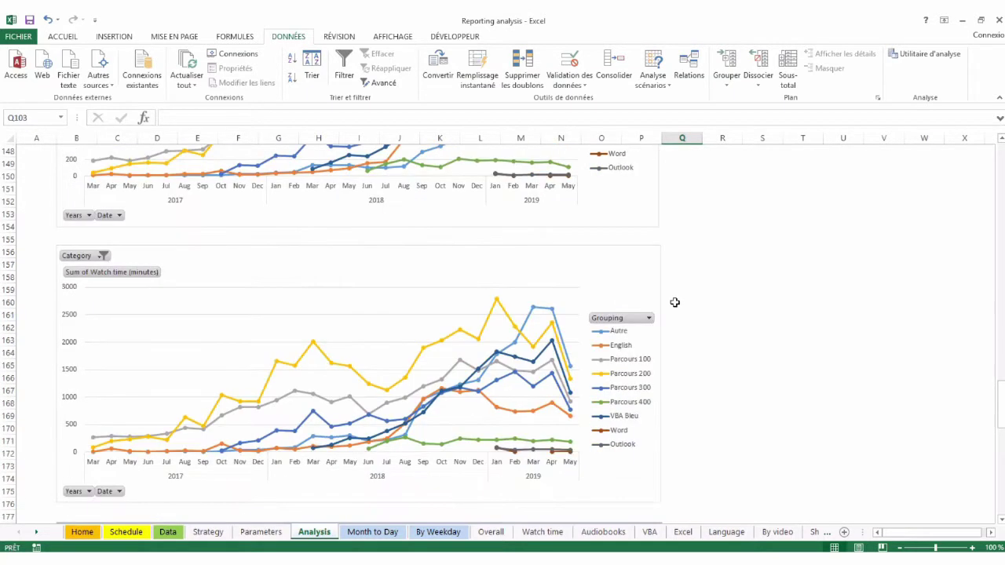
pyautogui.scroll(5, 687, 293)
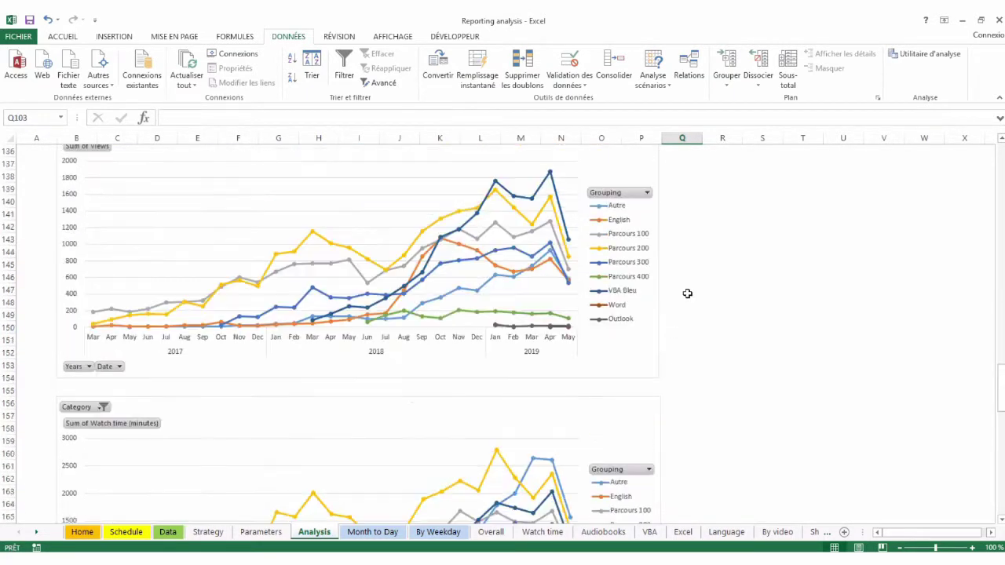
pyautogui.scroll(1, 687, 293)
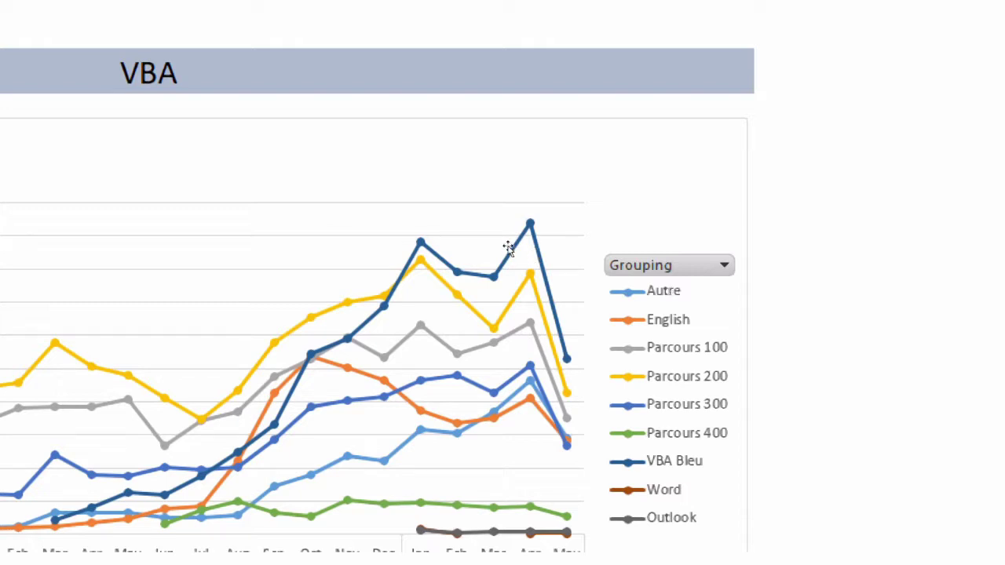
pyautogui.moveTo(552, 262)
pyautogui.moveTo(315, 412)
pyautogui.moveTo(550, 290)
pyautogui.moveTo(552, 334)
pyautogui.moveTo(551, 352)
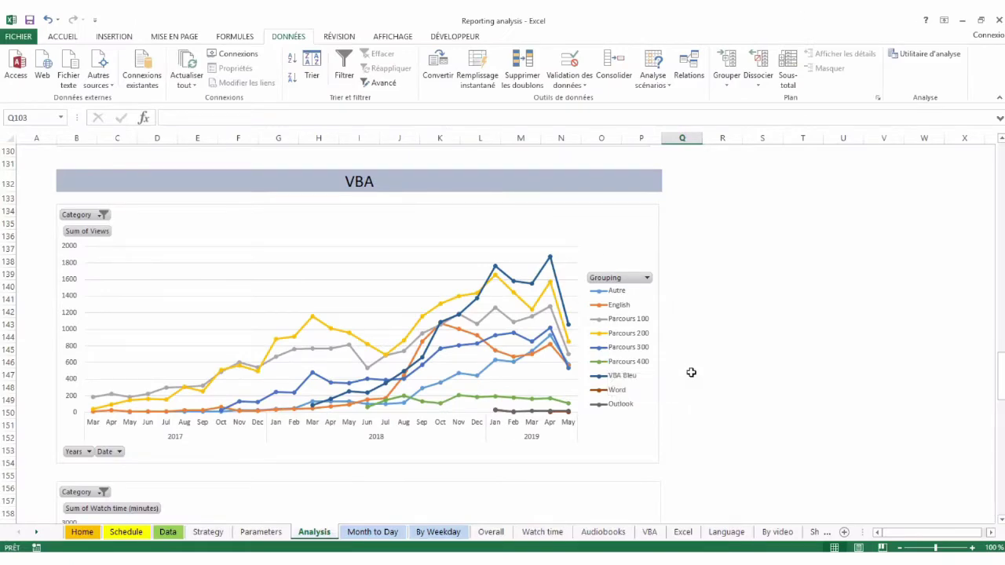
# Examine the VBA section's Sum of Watch time (minutes) chart, comparing the groupings around April 2019
pyautogui.scroll(-7, 691, 372)
pyautogui.scroll(-1, 691, 372)
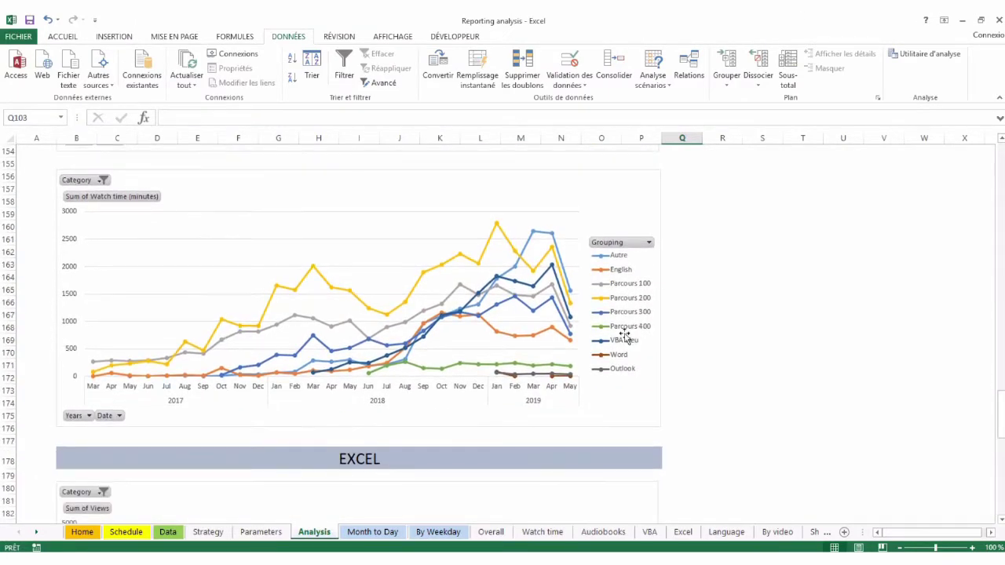
pyautogui.moveTo(538, 289)
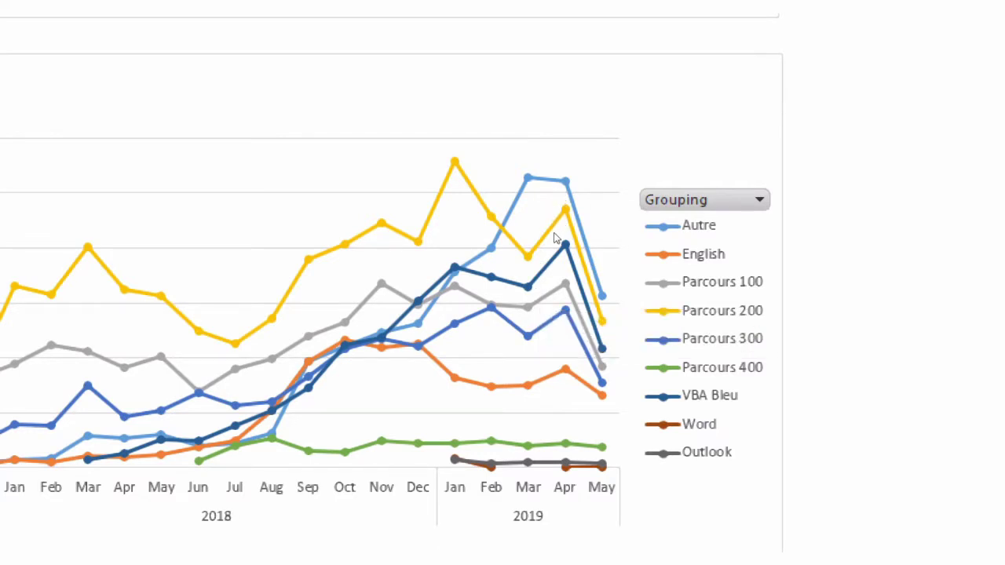
pyautogui.moveTo(554, 238)
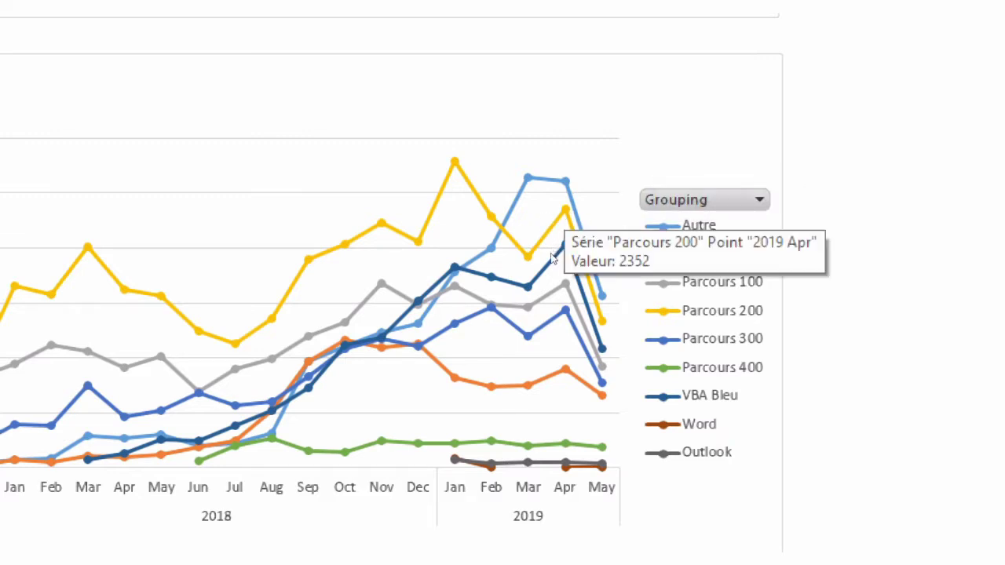
pyautogui.moveTo(552, 263)
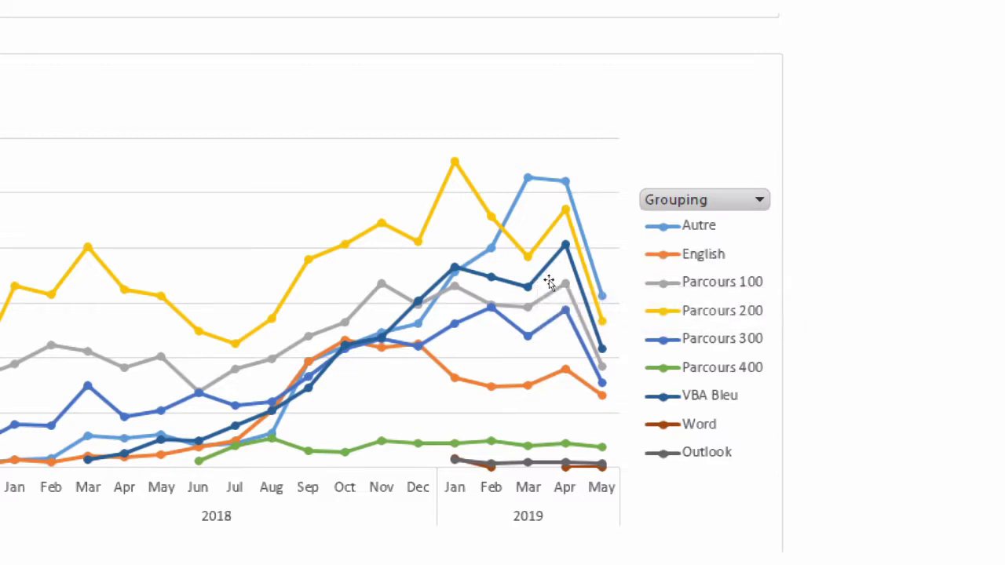
pyautogui.moveTo(552, 292)
pyautogui.moveTo(553, 333)
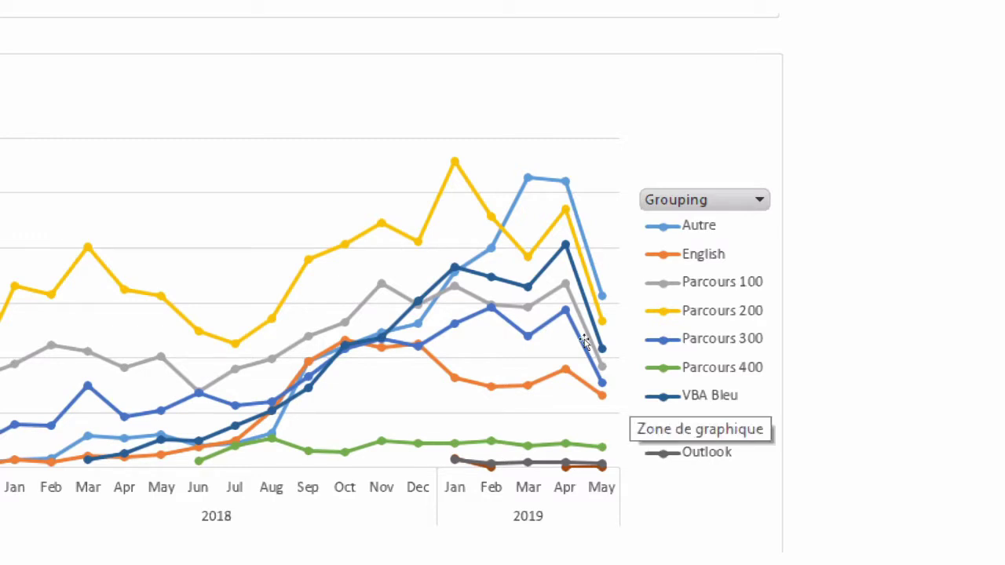
# Examine the EXCEL section's views and watch time charts, comparing the Autre, C99 and English groupings
pyautogui.scroll(-10, 675, 382)
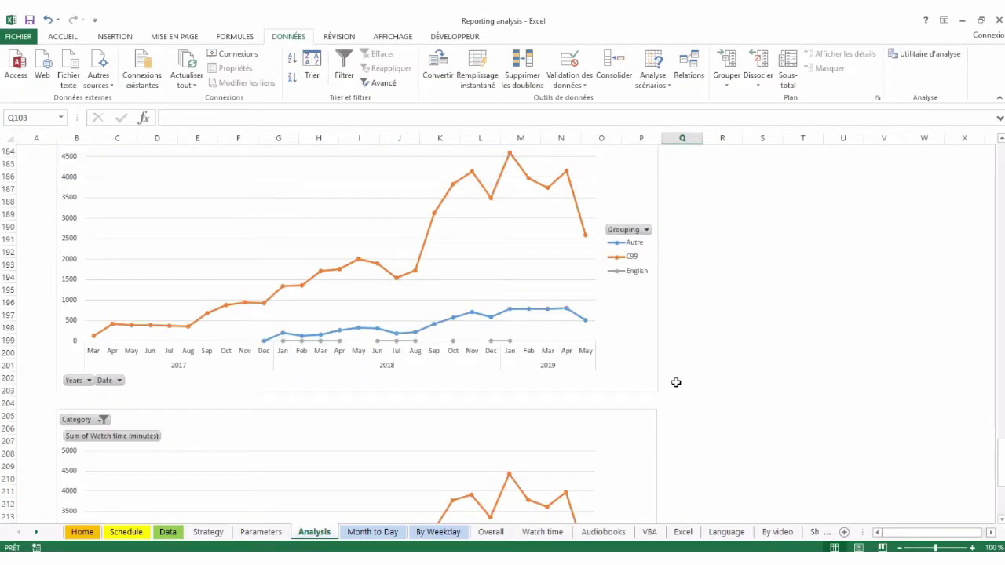
pyautogui.scroll(1, 675, 382)
pyautogui.scroll(-8, 675, 381)
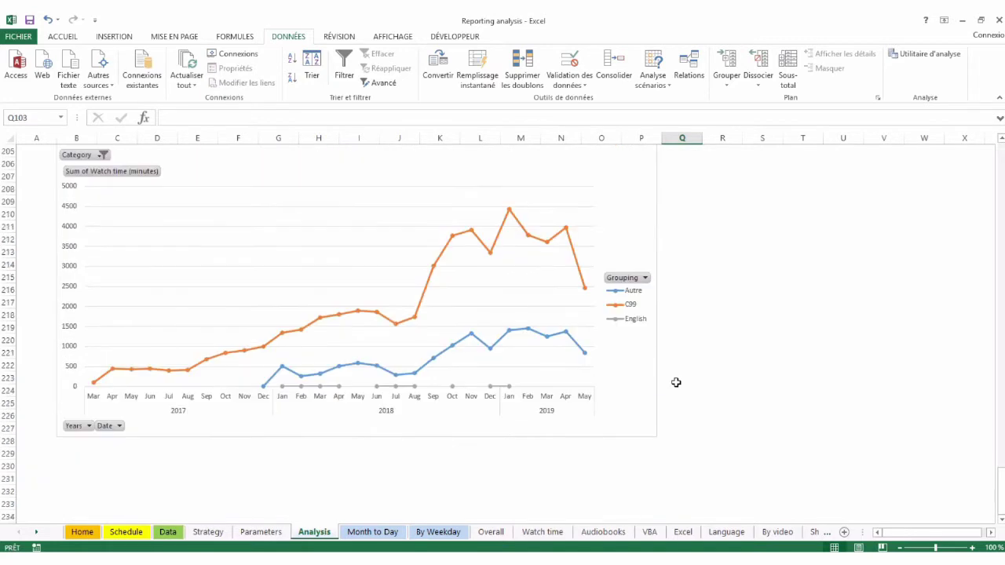
pyautogui.scroll(10, 676, 383)
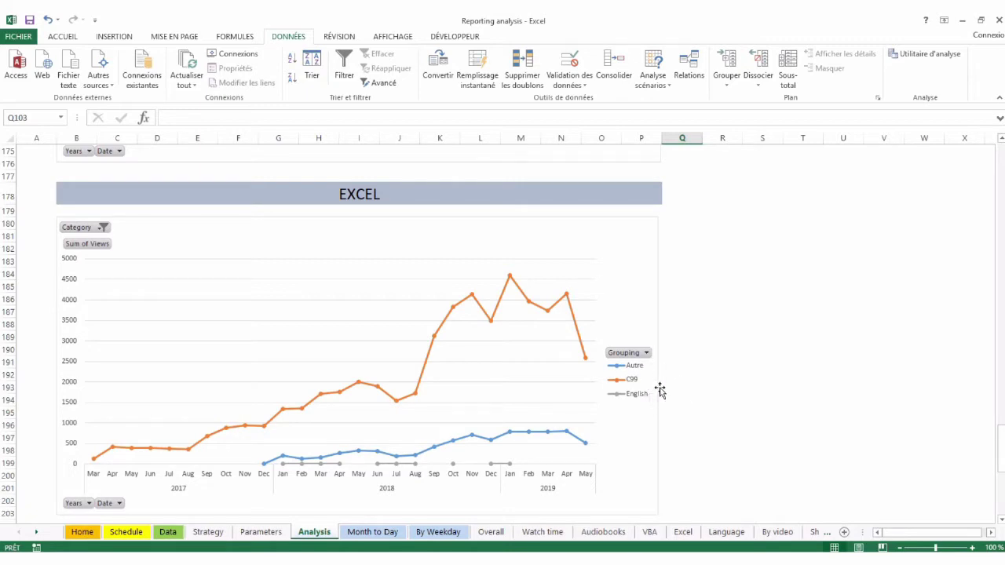
pyautogui.scroll(-6, 660, 386)
pyautogui.scroll(-6, 660, 389)
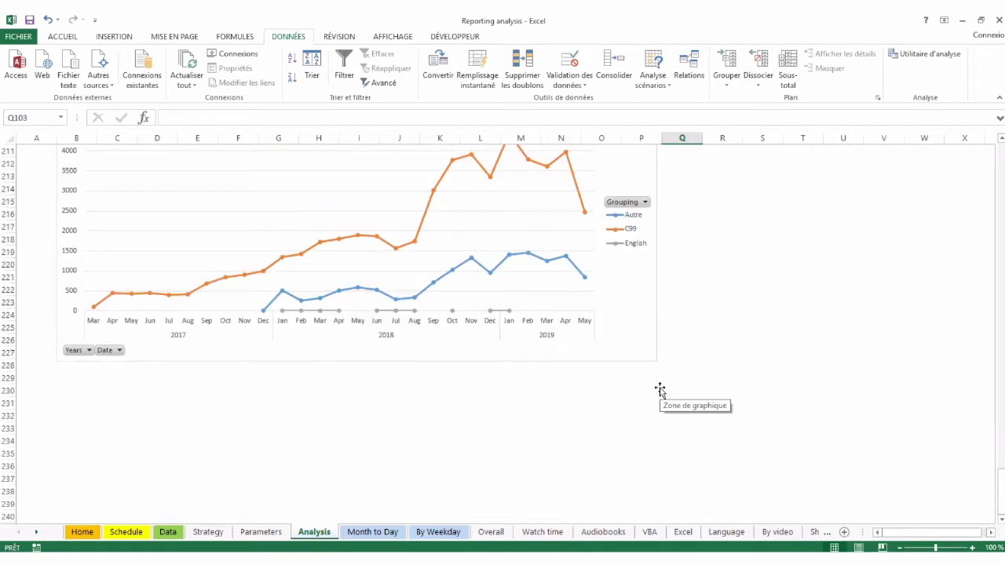
pyautogui.scroll(2, 660, 389)
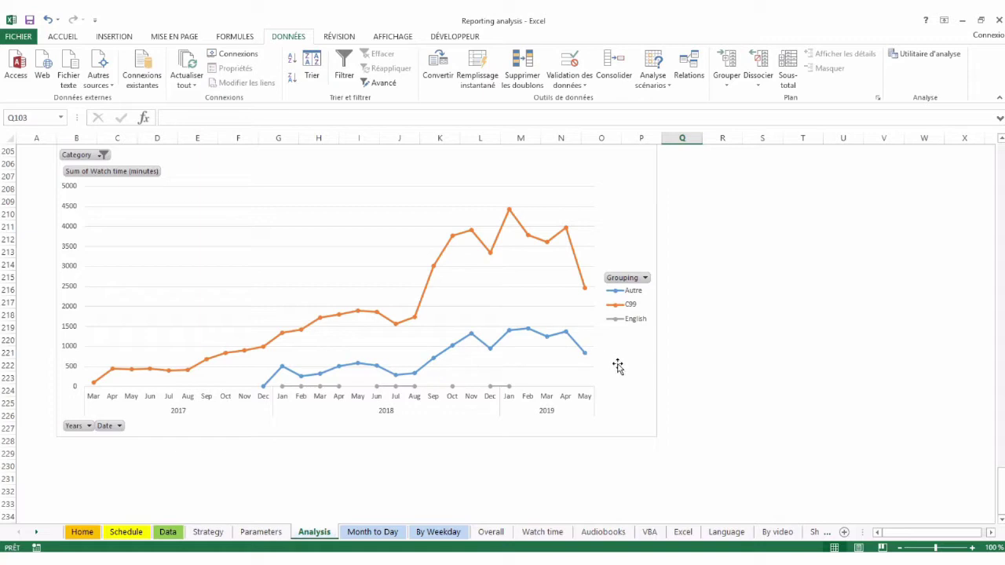
pyautogui.scroll(6, 680, 352)
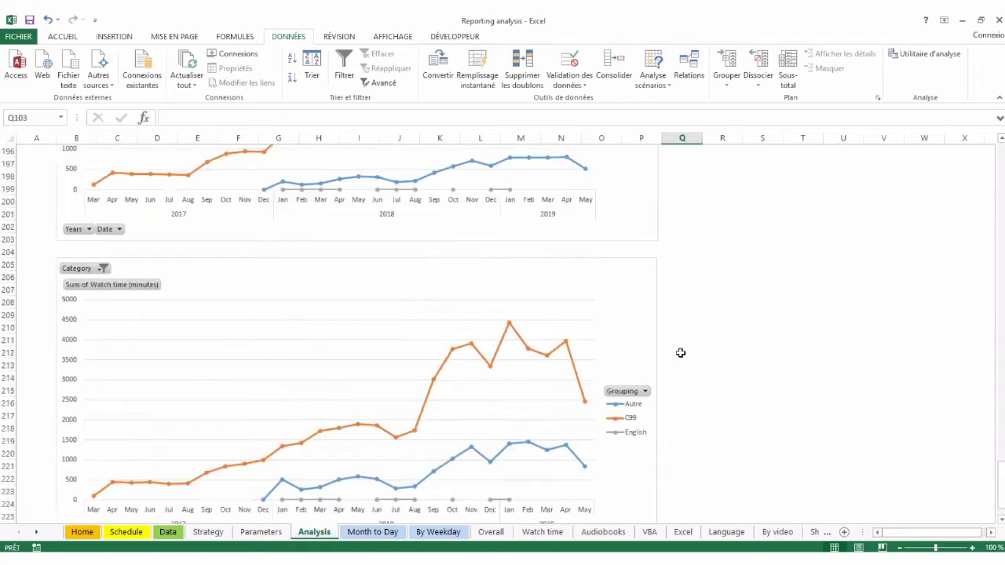
pyautogui.scroll(-5, 680, 353)
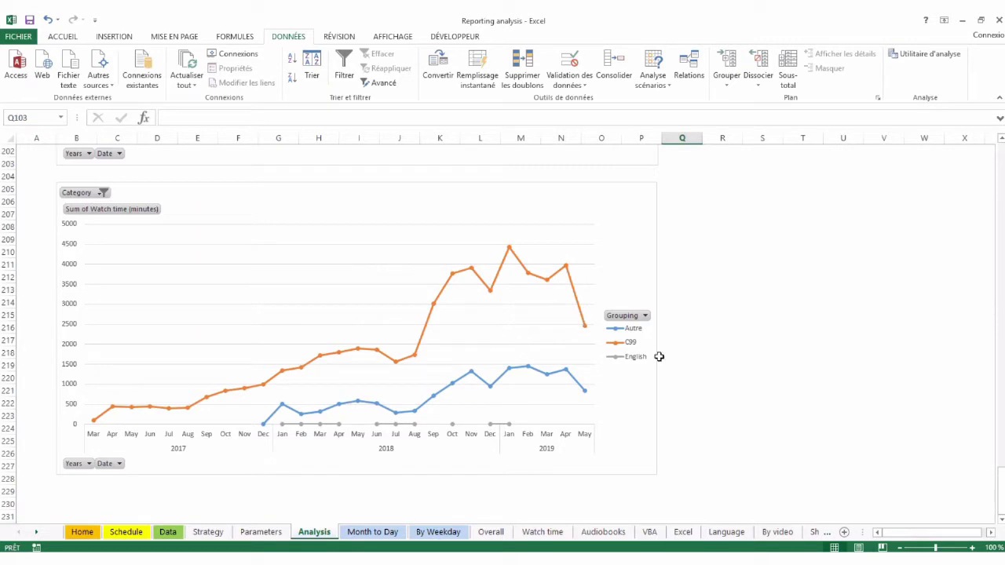
pyautogui.scroll(10, 675, 349)
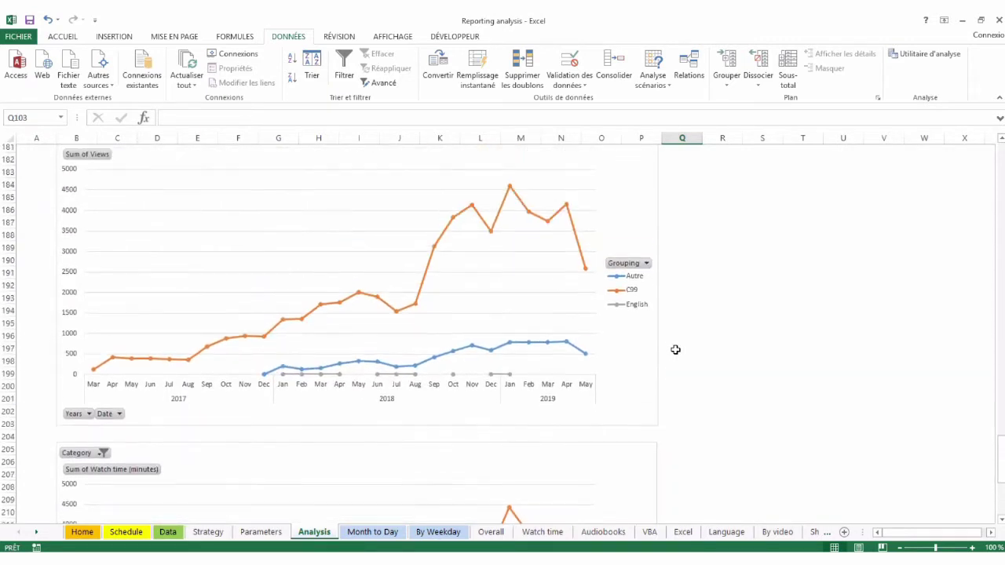
pyautogui.scroll(-2, 676, 349)
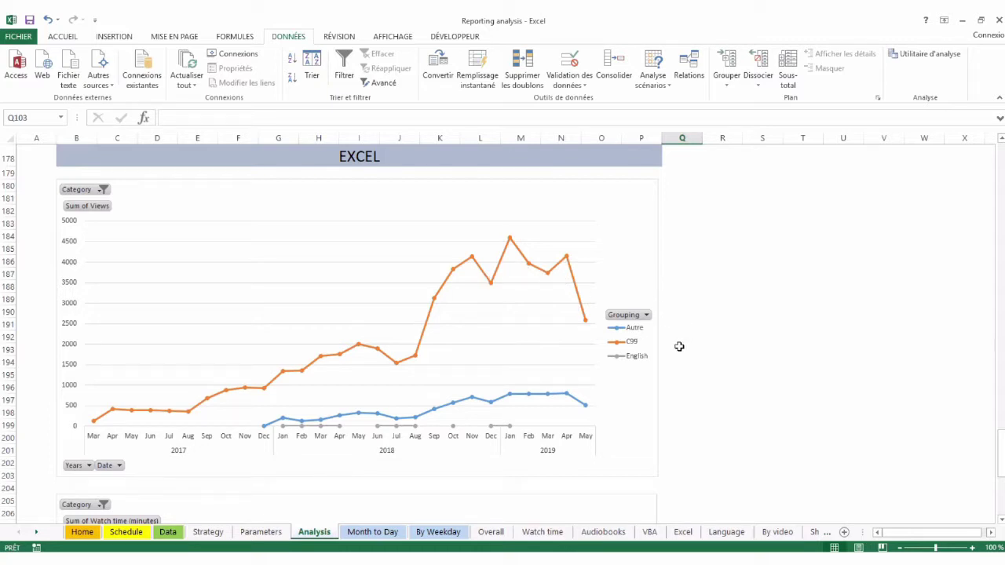
# Return to the VIEWS heading at the start of the Analysis sheet and select cell B2
pyautogui.scroll(3, 677, 346)
pyautogui.scroll(20, 679, 346)
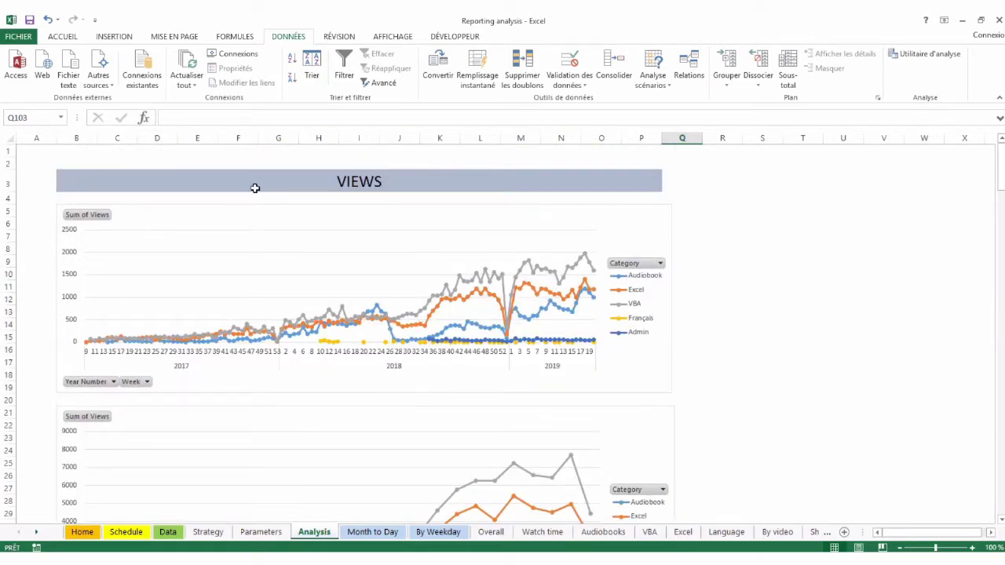
pyautogui.click(203, 181)
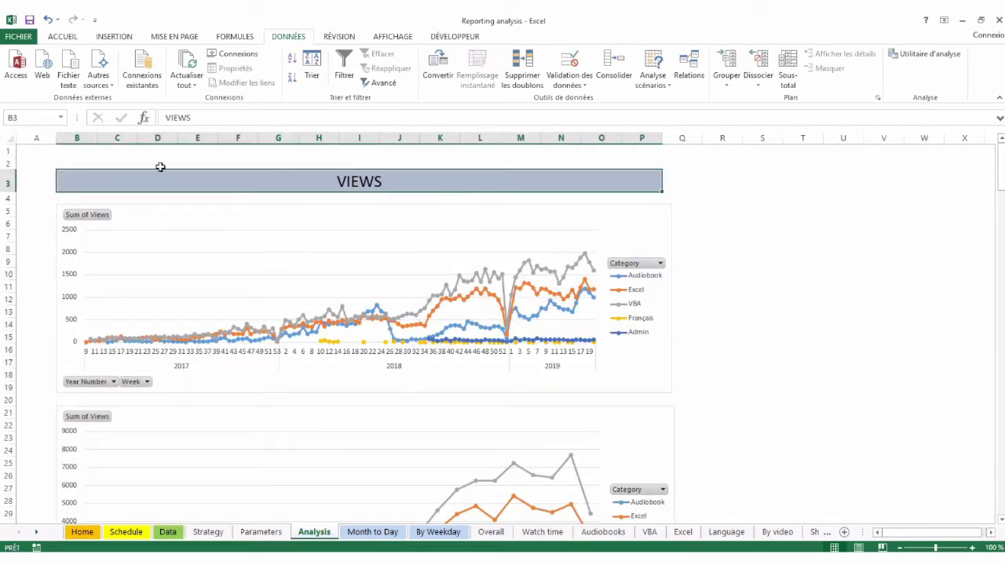
pyautogui.click(87, 162)
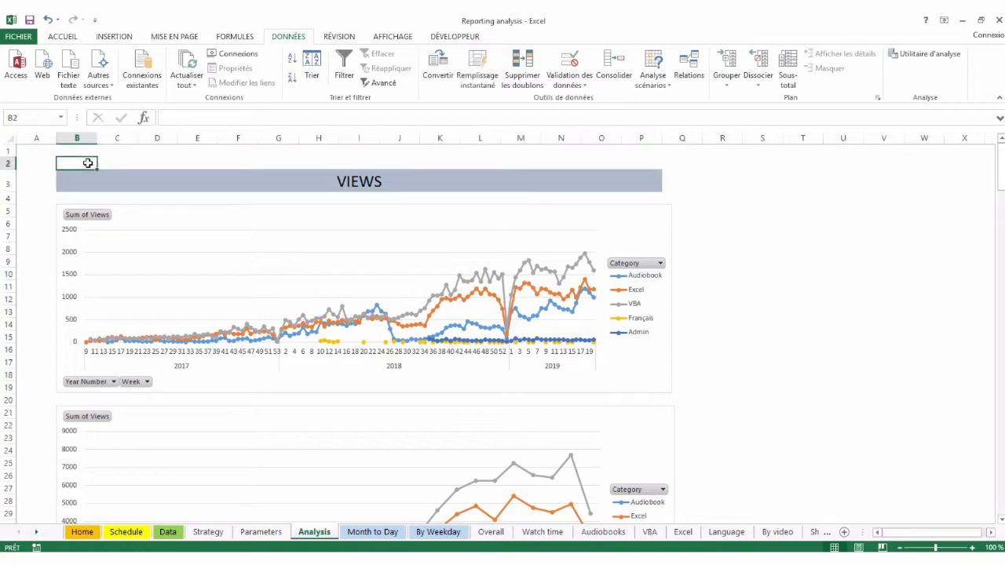
# Review the monthly VIEWS chart and the weekly and monthly WATCH TIME charts by category again
pyautogui.scroll(-4, 36, 333)
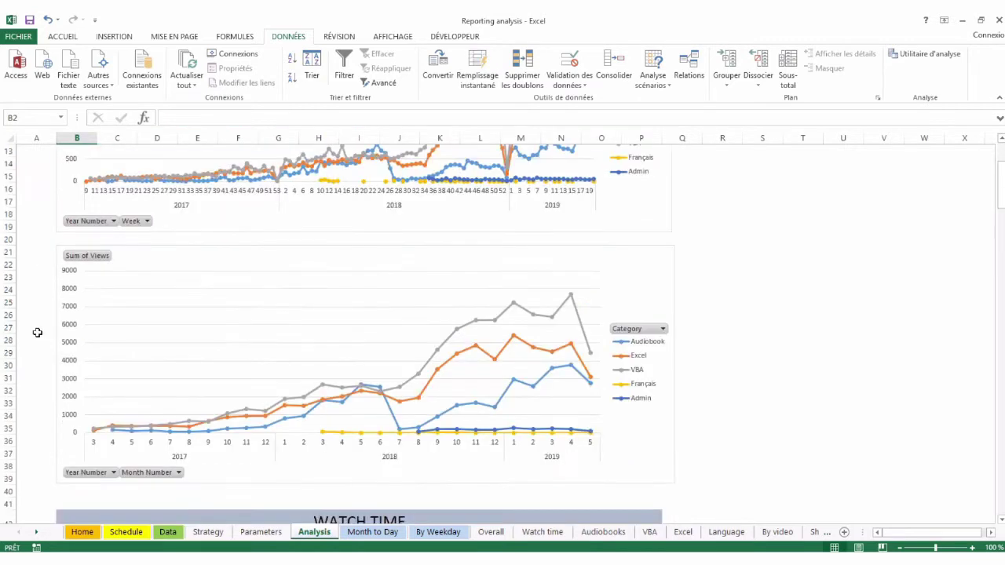
pyautogui.scroll(-2, 37, 333)
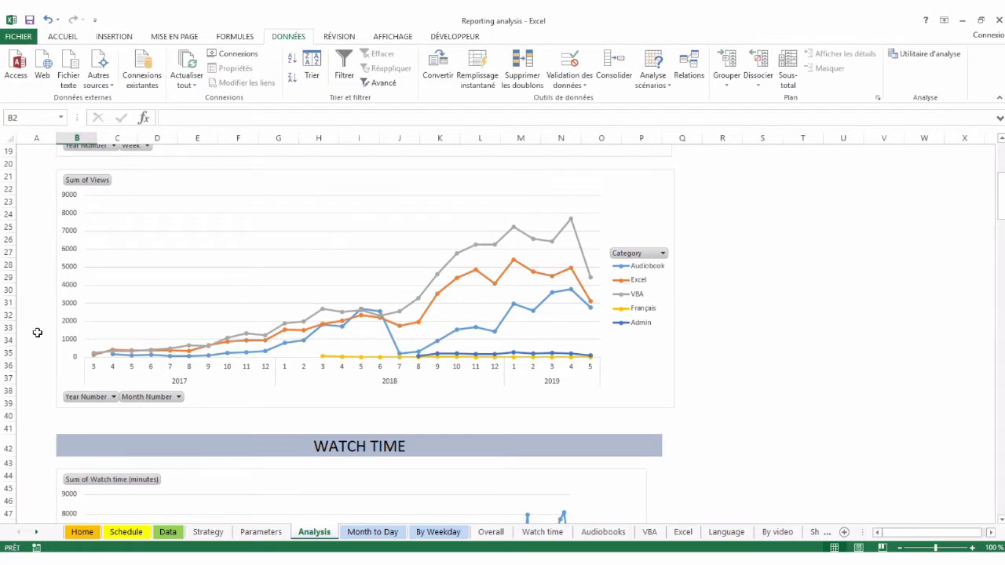
pyautogui.scroll(-6, 37, 333)
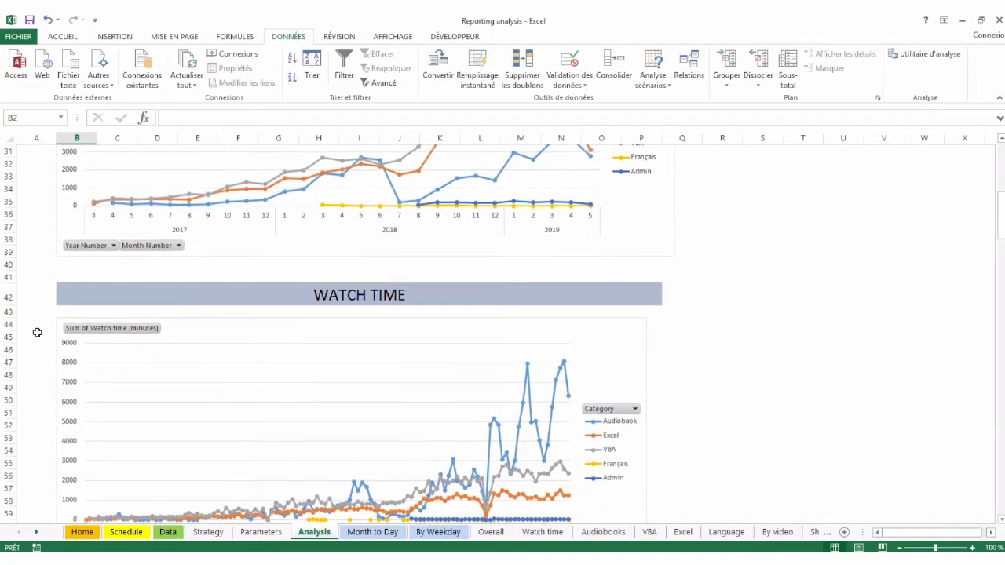
pyautogui.scroll(-1, 37, 333)
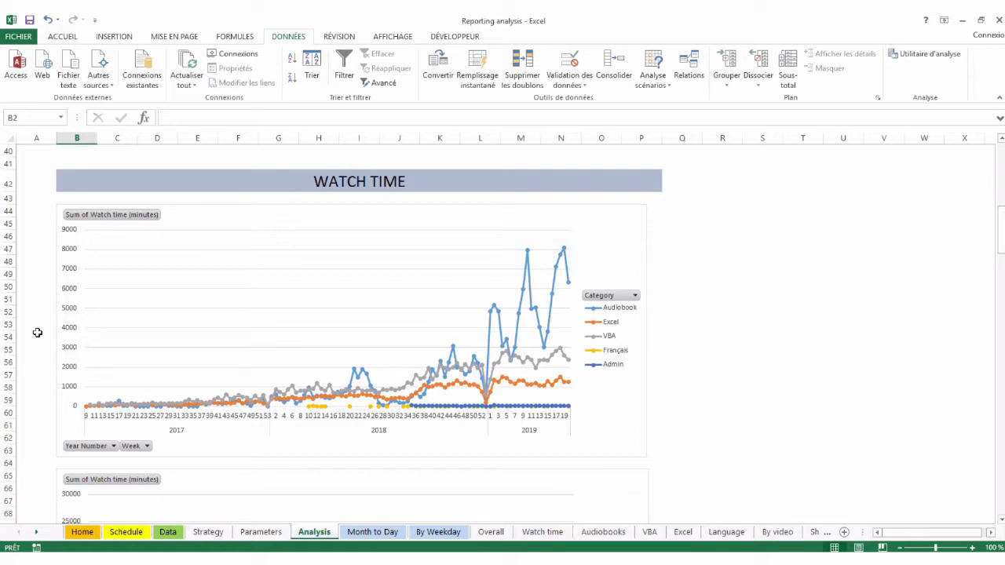
pyautogui.scroll(-2, 37, 333)
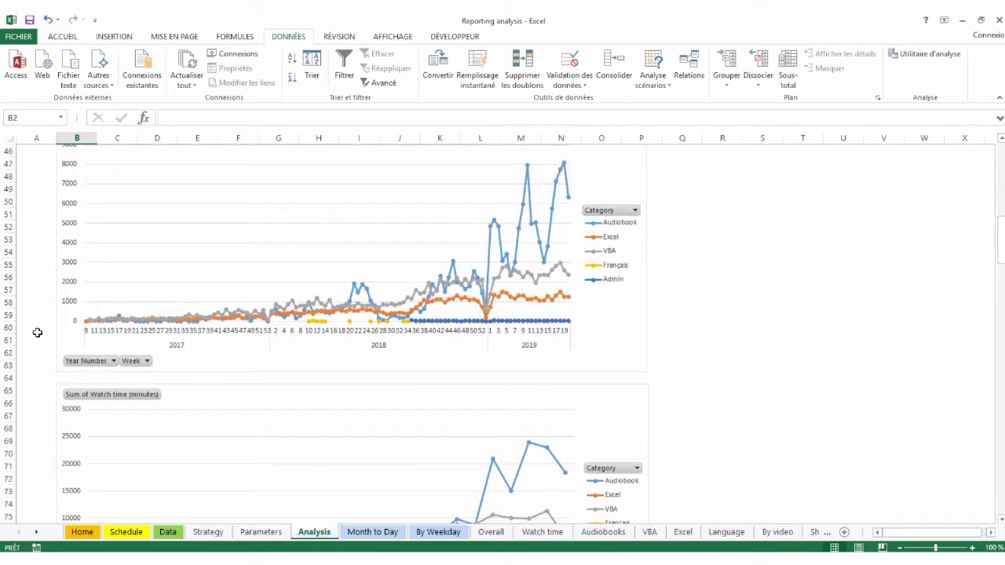
pyautogui.scroll(-3, 37, 333)
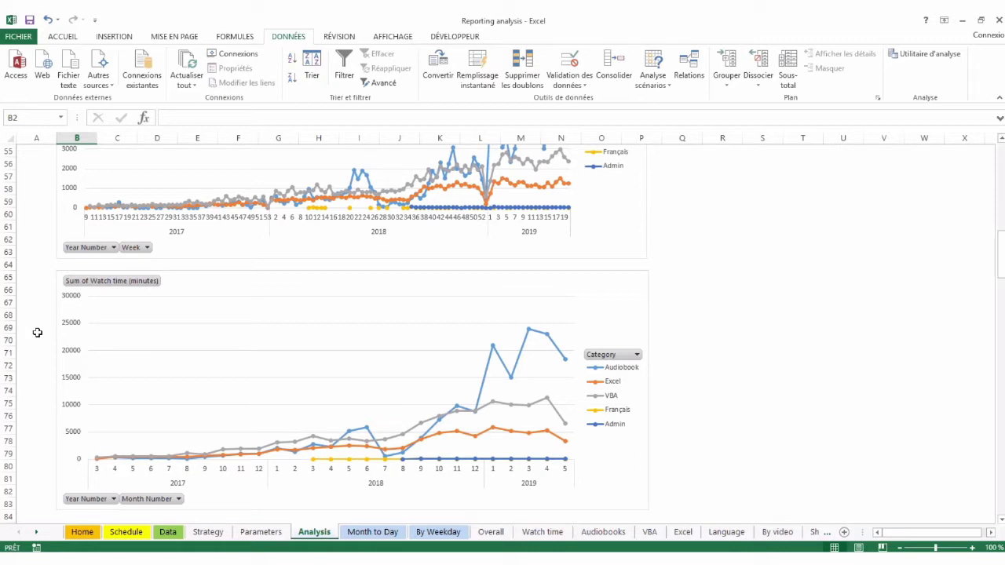
pyautogui.scroll(-10, 37, 333)
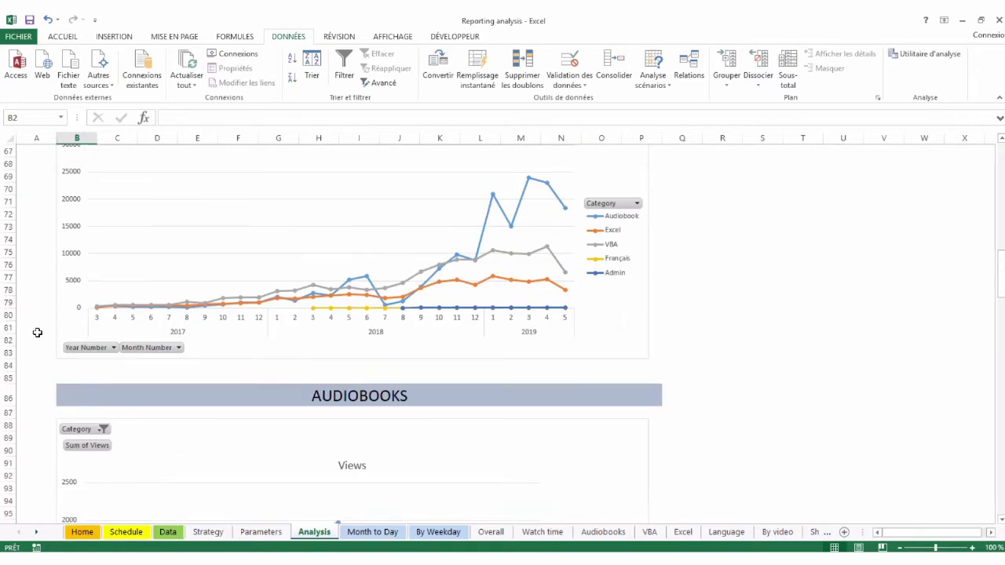
# Review the audiobook Watch time chart and the VBA section's views and watch time charts again
pyautogui.scroll(-14, 37, 333)
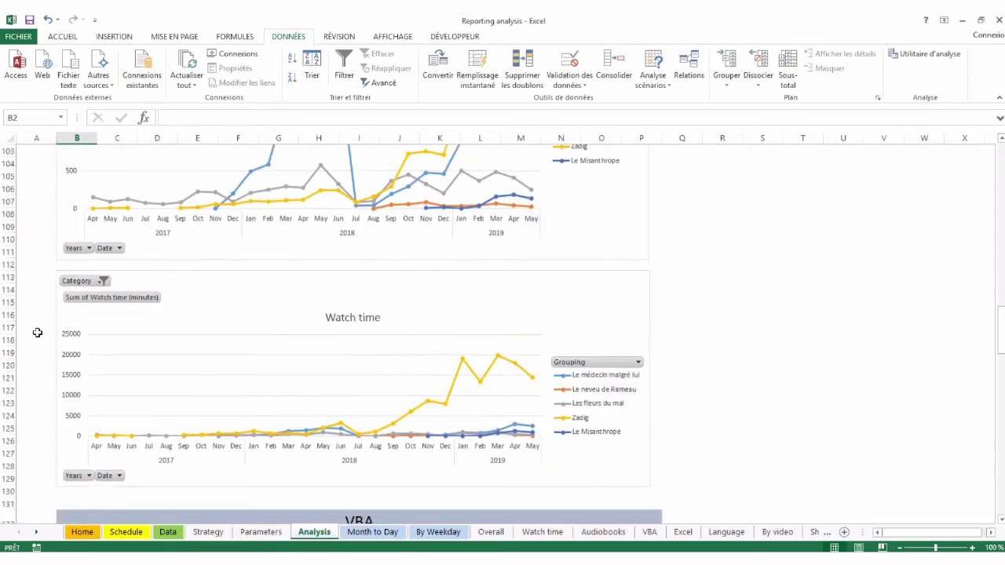
pyautogui.scroll(-1, 37, 333)
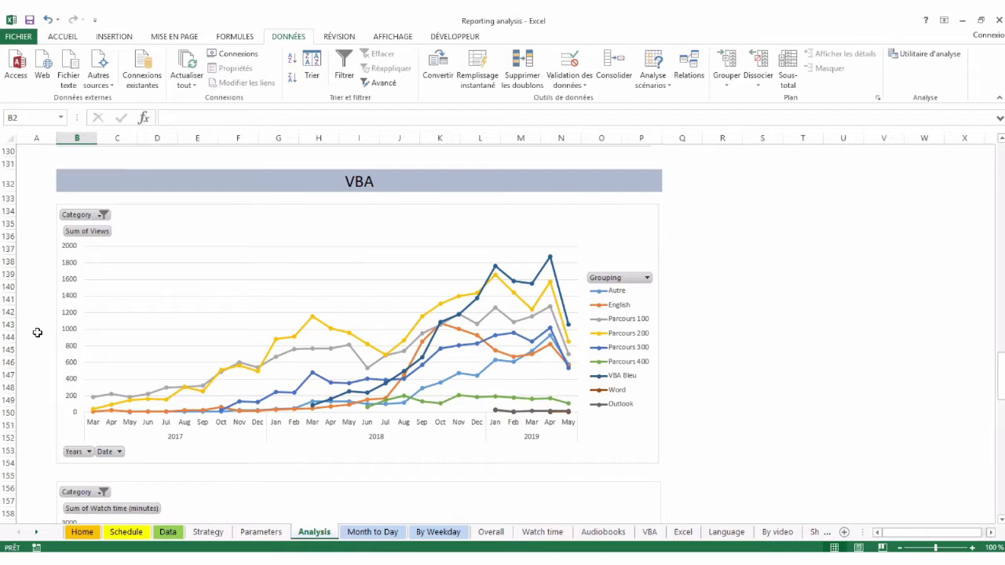
pyautogui.scroll(-8, 37, 333)
pyautogui.scroll(1, 36, 333)
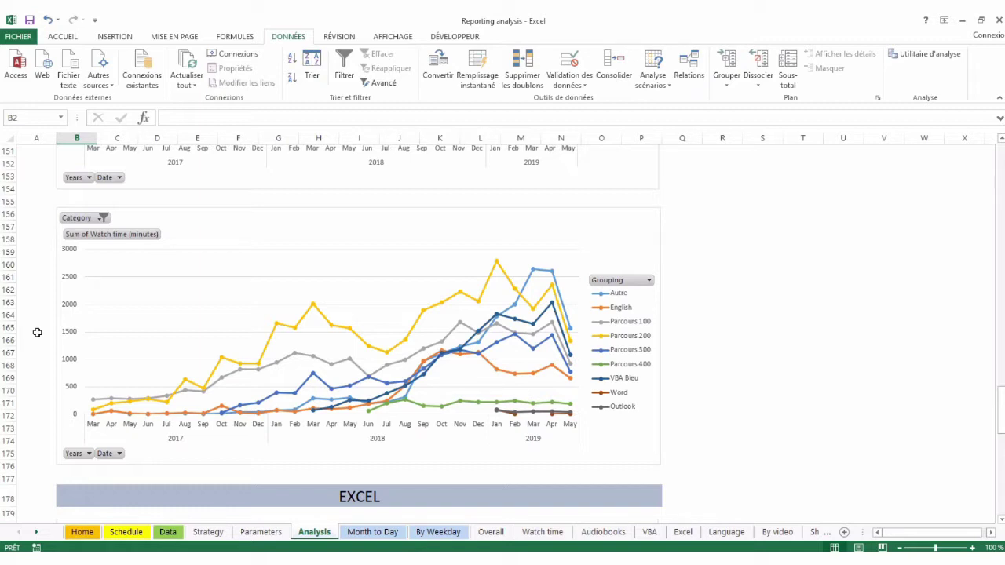
# Open the Month to Day sheet and examine its line chart of cumulative views per day for each month
pyautogui.scroll(20, 37, 333)
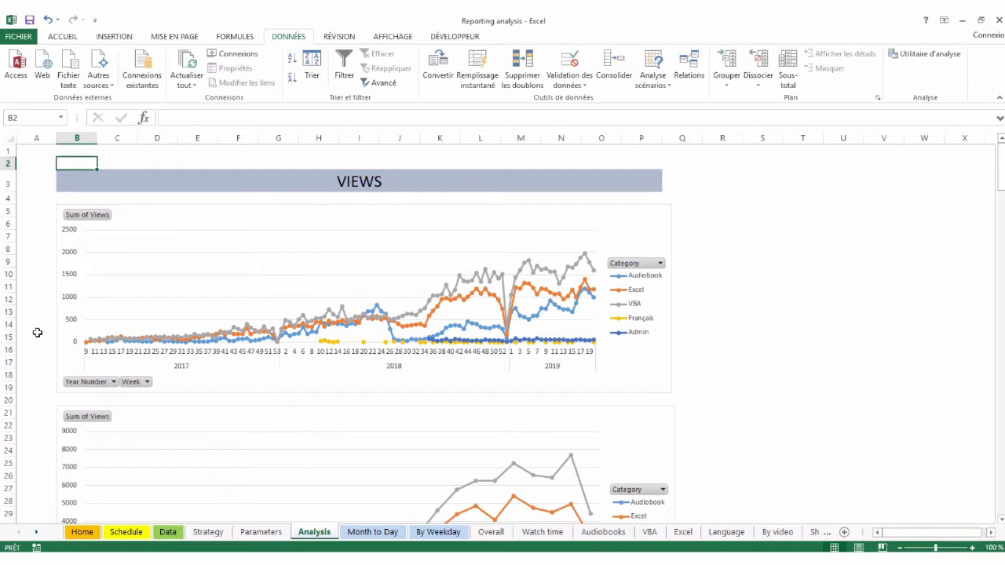
pyautogui.click(352, 537)
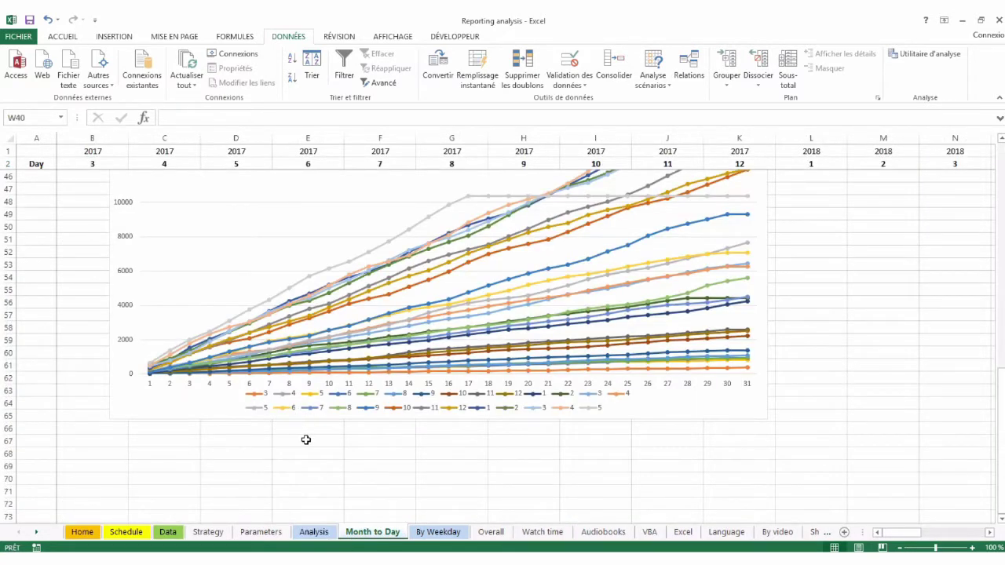
pyautogui.scroll(3, 306, 439)
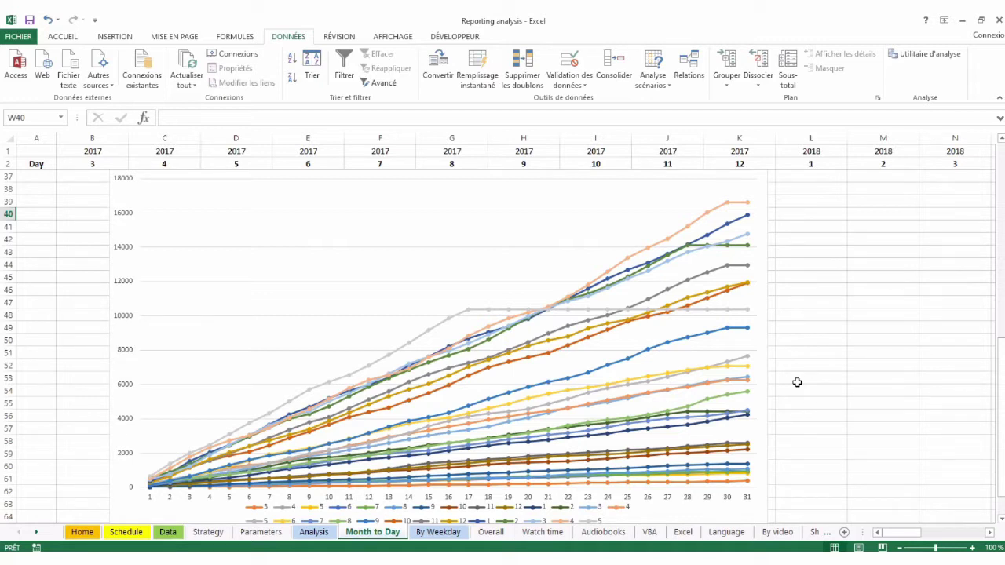
pyautogui.scroll(-1, 797, 382)
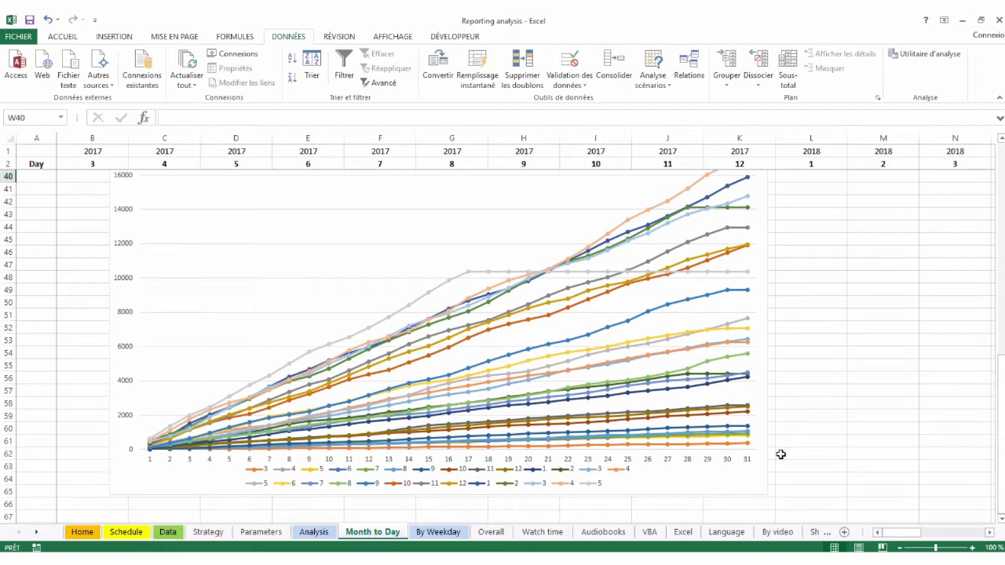
pyautogui.scroll(2, 791, 412)
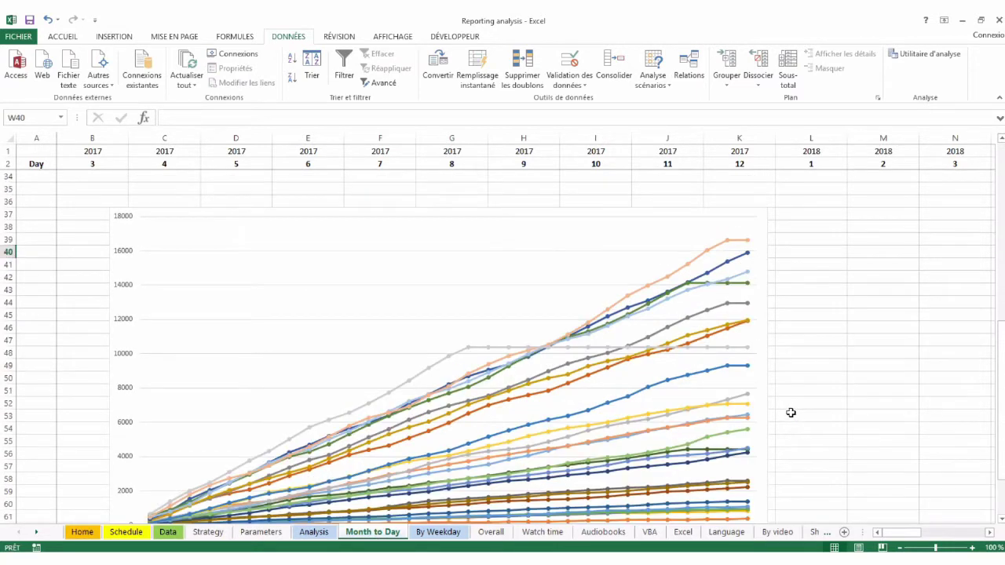
pyautogui.scroll(-1, 791, 412)
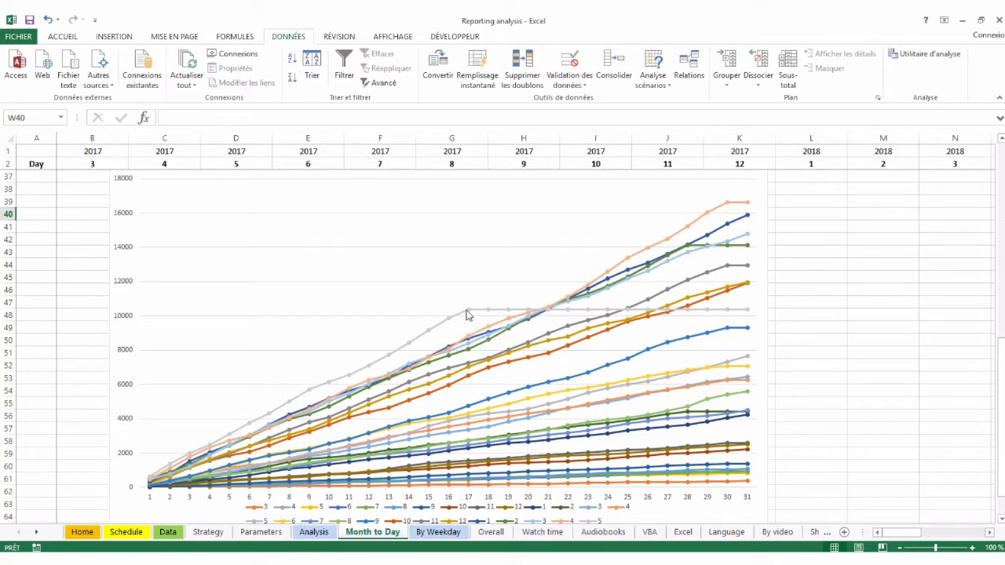
pyautogui.moveTo(467, 313)
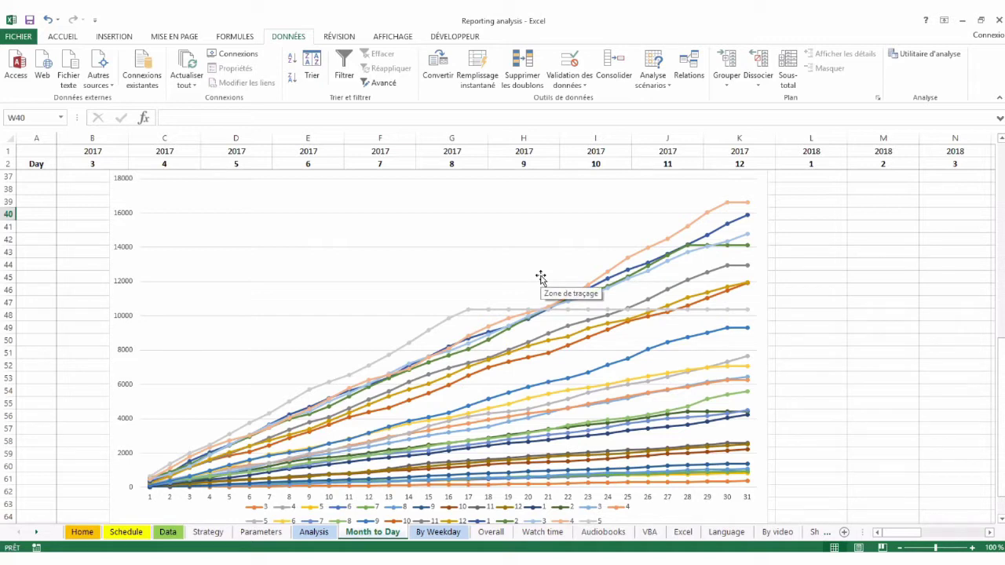
# Inspect the cumulative SOMME.SI.ENS formulas in the 2019 month columns of the Month to Day table
pyautogui.scroll(11, 909, 247)
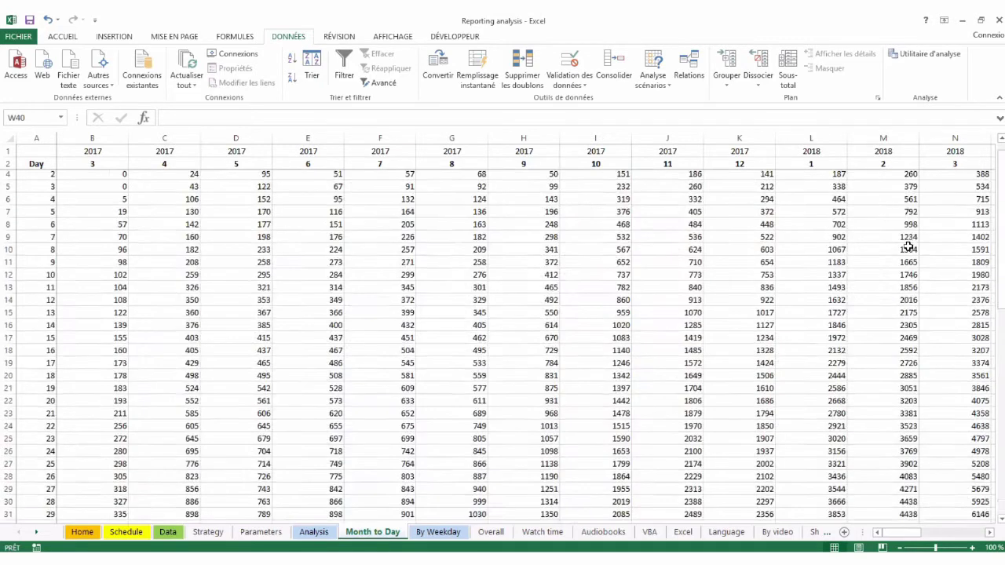
pyautogui.hscroll(6, 909, 246)
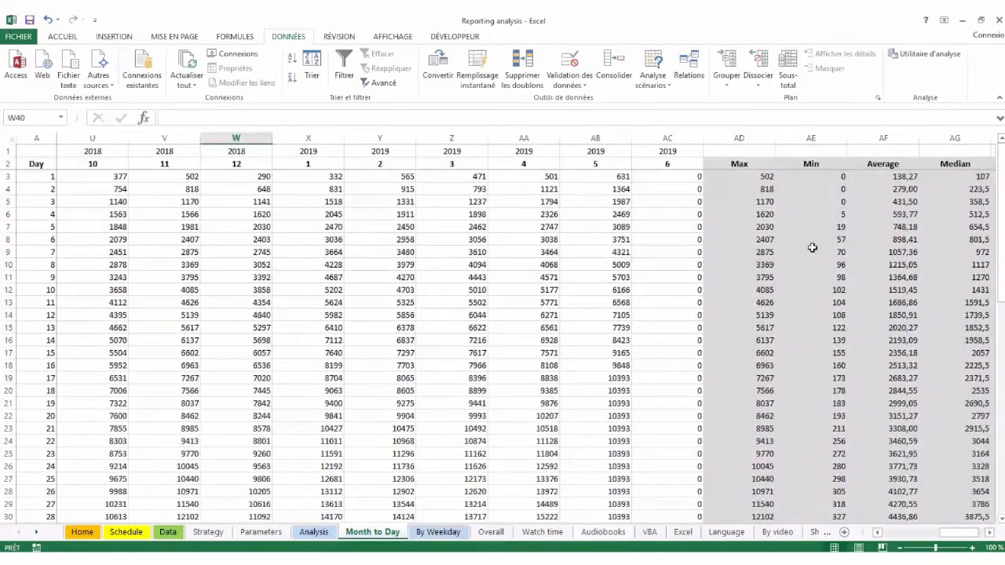
pyautogui.click(476, 189)
pyautogui.press('Down')
pyautogui.press('Down')
pyautogui.press('Down')
pyautogui.press('Down')
pyautogui.press('Down')
pyautogui.press('Down')
pyautogui.press('Down')
pyautogui.press('Down')
pyautogui.press('Down')
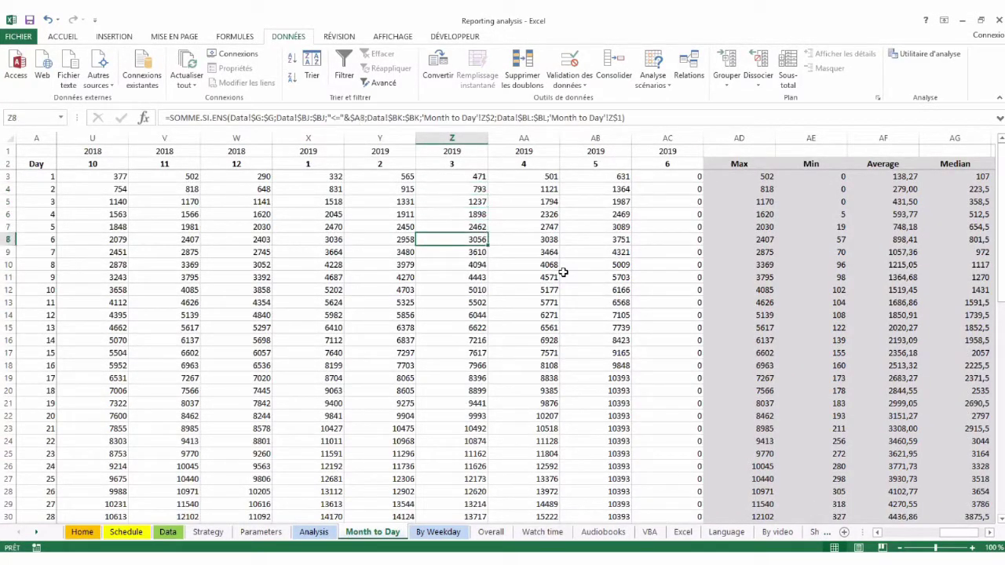
pyautogui.press('Down')
pyautogui.press('Down')
pyautogui.press('Down')
# Look through the statistics columns of the Month to Day table, from Max to Quartiles 3, in the day 14 row
pyautogui.press('Right')
pyautogui.press('Right')
pyautogui.press('Right')
pyautogui.press('Right')
pyautogui.press('Right')
pyautogui.press('Right')
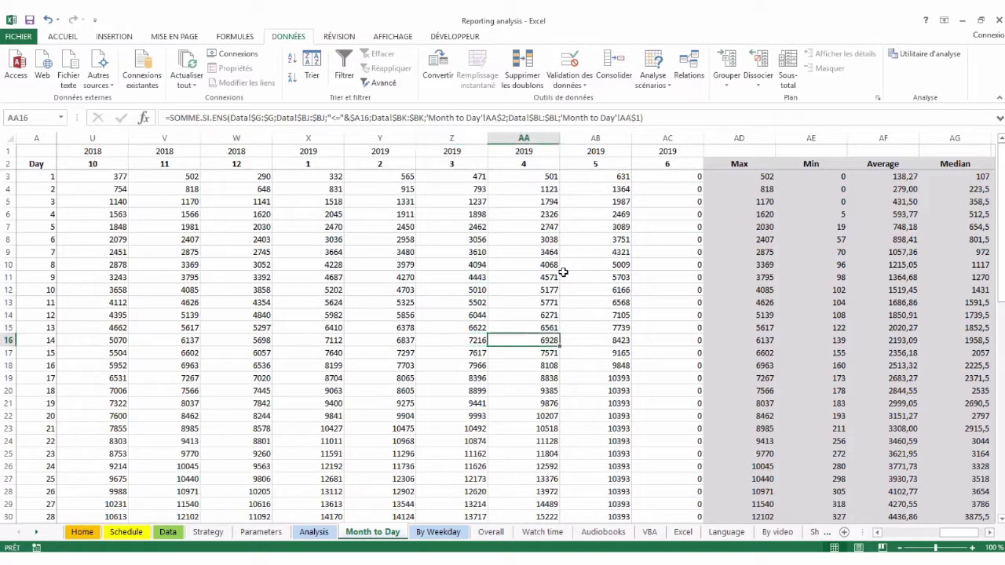
pyautogui.press('Right')
pyautogui.press('Right')
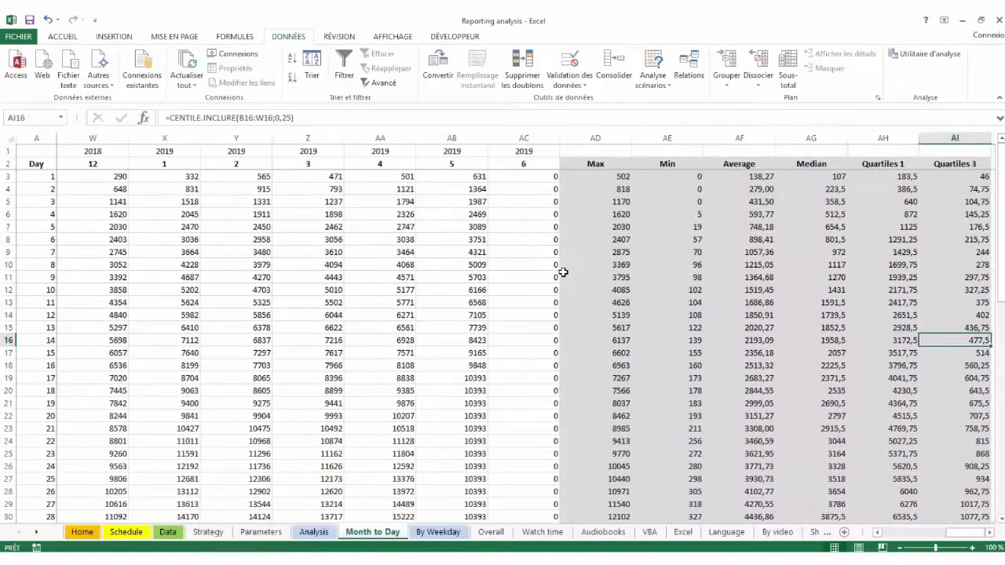
pyautogui.press('Left')
pyautogui.press('Left')
pyautogui.press('Left')
pyautogui.press('Left')
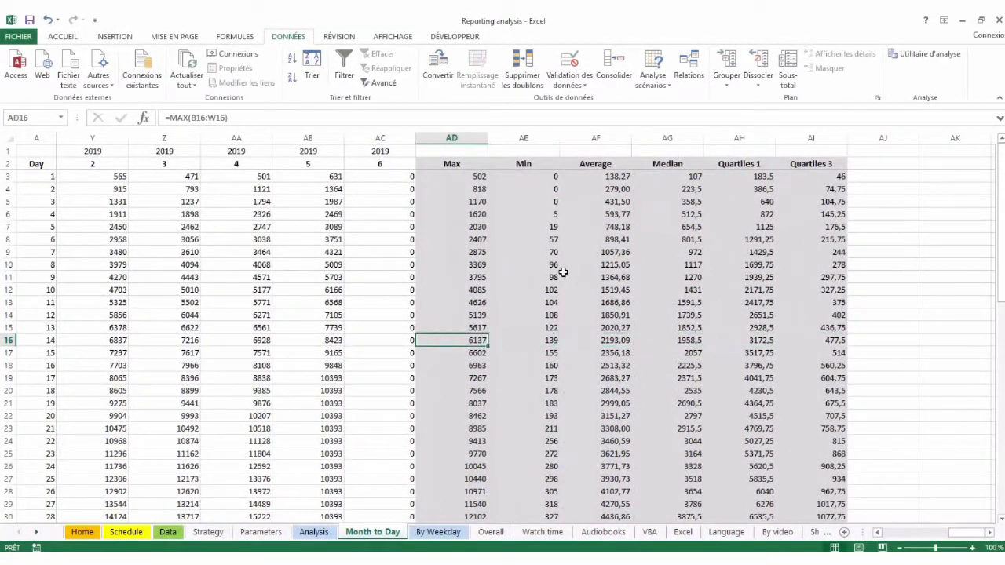
# Check which month columns the Max and Min formulas cover in the first day rows
pyautogui.press('Up')
pyautogui.press('Up')
pyautogui.press('Up')
pyautogui.press('Up')
pyautogui.press('Up')
pyautogui.press('Up')
pyautogui.press('Up')
pyautogui.press('Up')
pyautogui.press('Up')
pyautogui.press('Up')
pyautogui.press('Up')
pyautogui.press('Up')
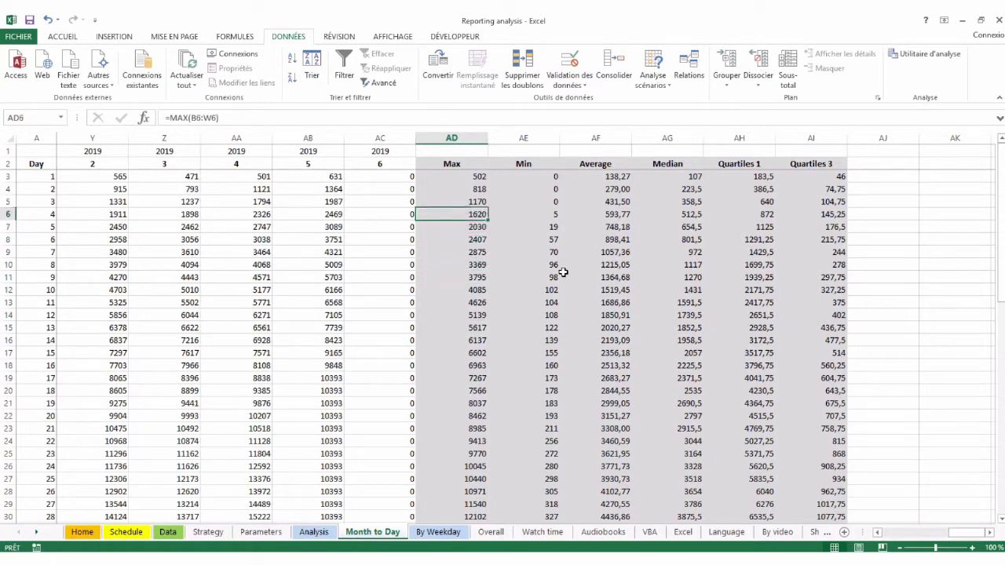
pyautogui.press('Right')
pyautogui.press('Right')
pyautogui.press('Left')
pyautogui.press('Left')
pyautogui.press('Down')
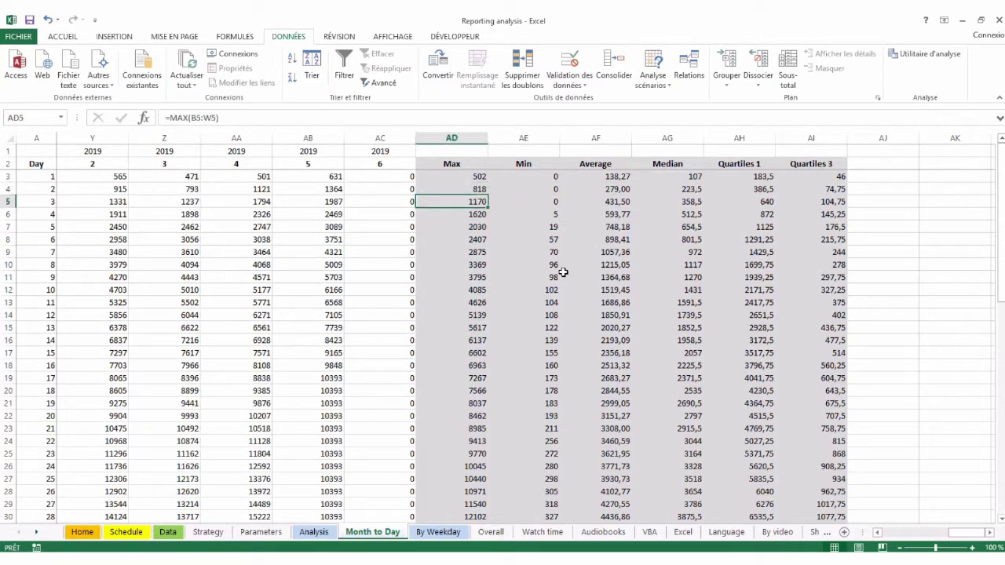
pyautogui.press('Up')
pyautogui.press('Down')
pyautogui.press('Up')
pyautogui.press('Down')
pyautogui.press('Up')
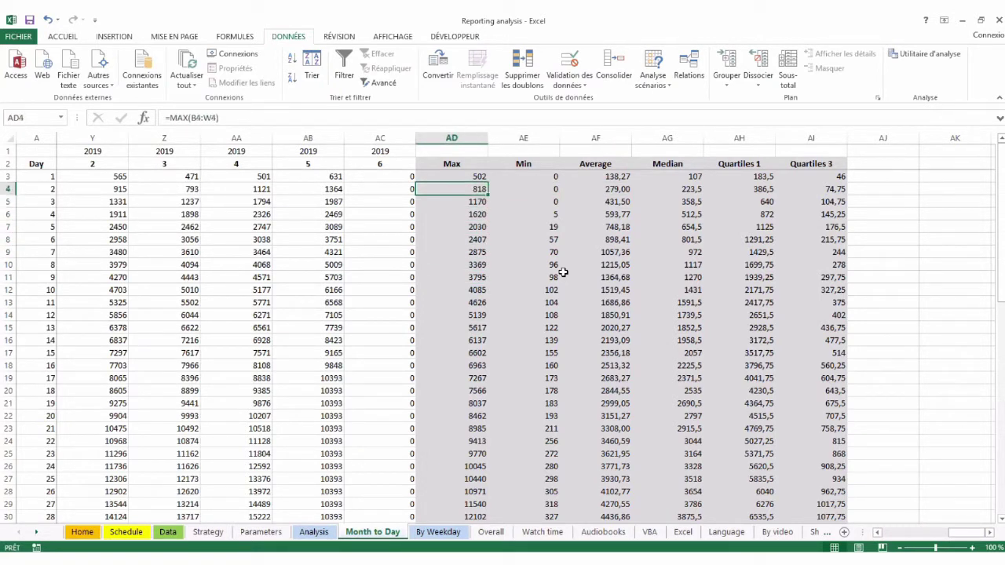
pyautogui.press('Down')
pyautogui.press('Down')
pyautogui.press('Up')
pyautogui.press('Up')
pyautogui.press('Up')
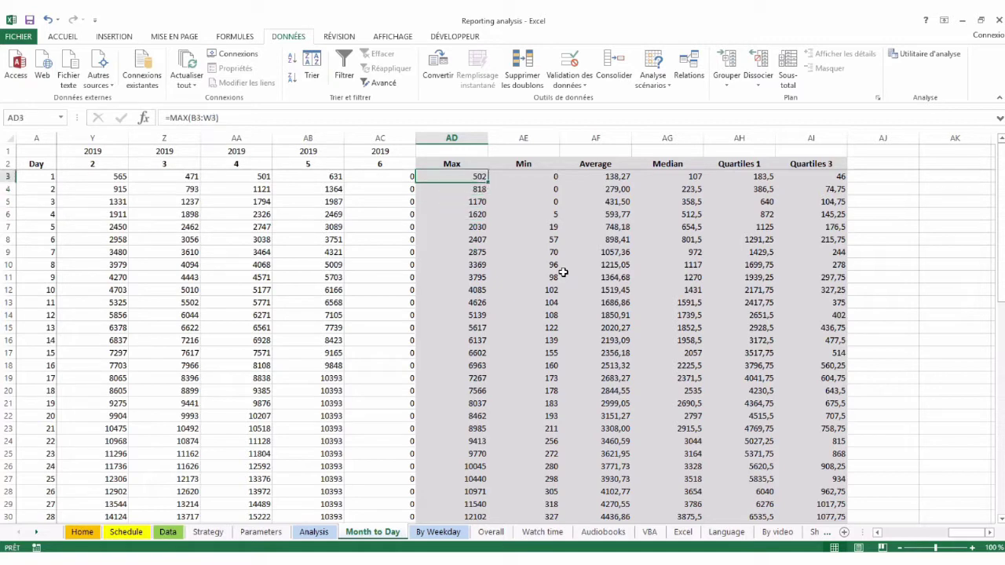
pyautogui.press('Right')
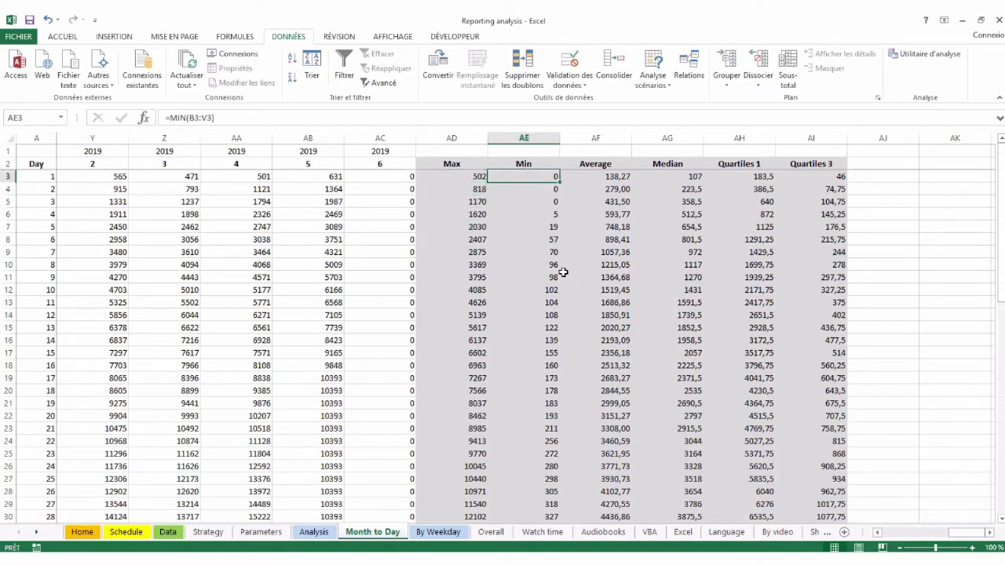
pyautogui.press('Left')
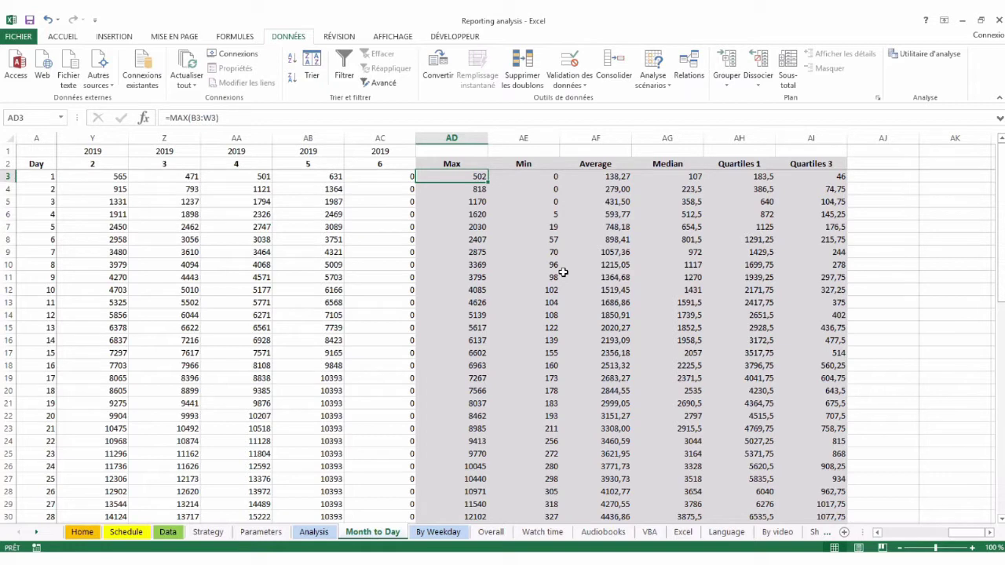
# Extend the day 1 Max formula in AD3 to =MAX(B3:AC3) and fill it down for all days
pyautogui.press('Down')
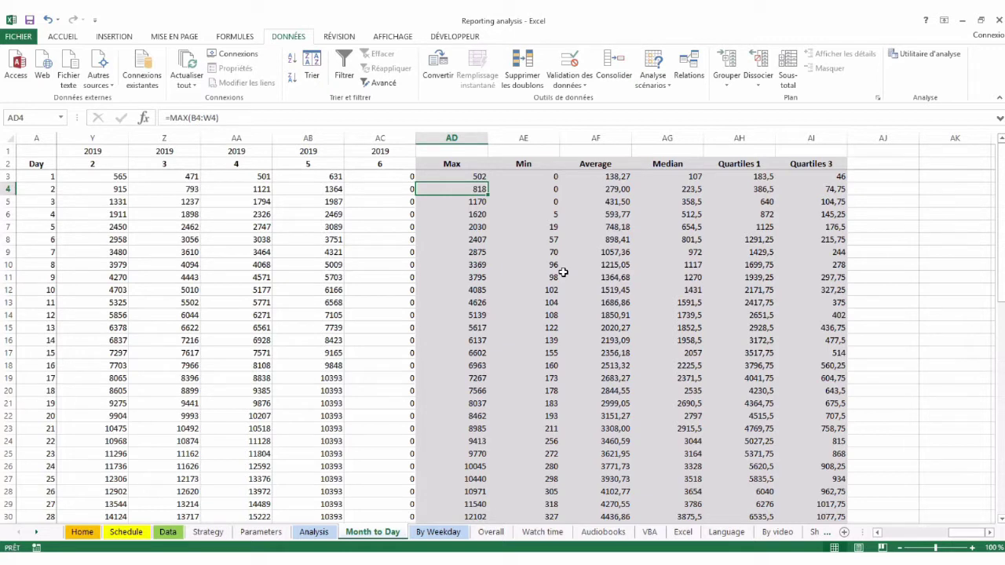
pyautogui.press('Up')
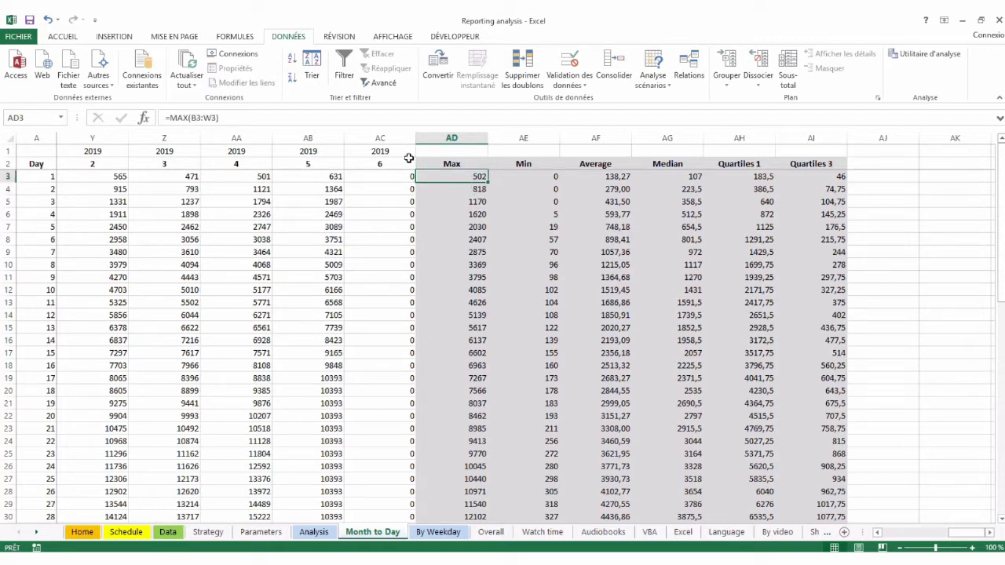
pyautogui.press('F2')
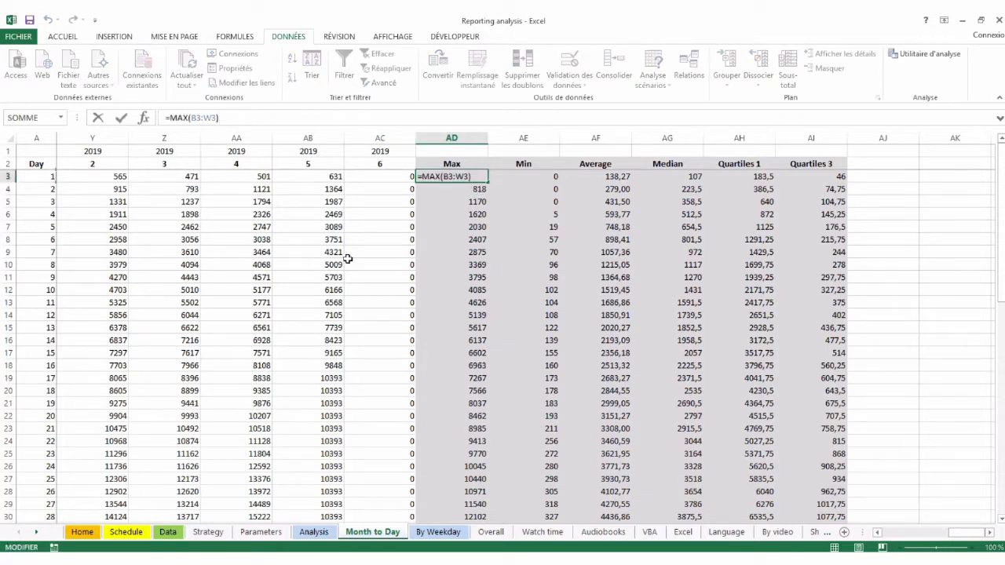
pyautogui.hscroll(-3, 347, 259)
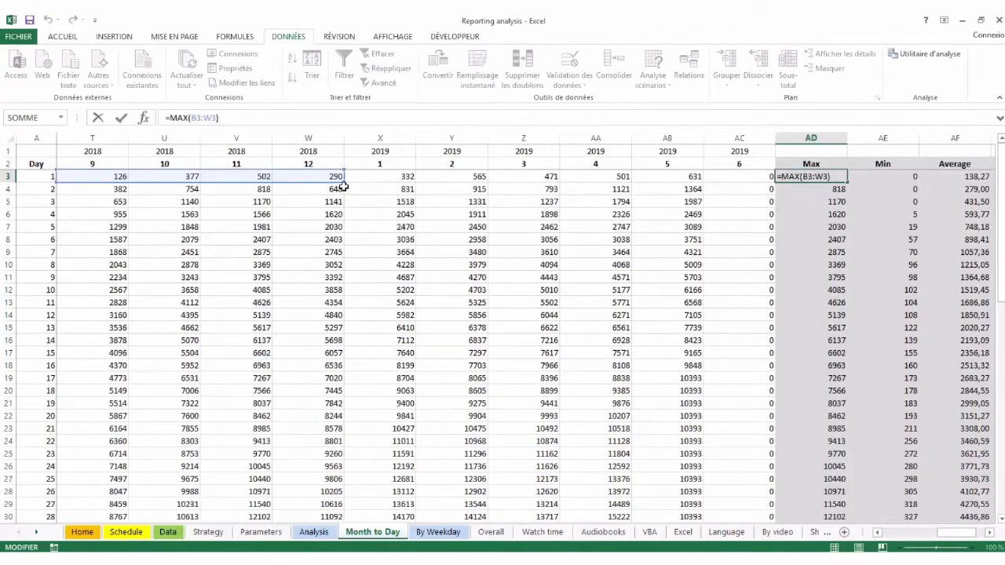
pyautogui.moveTo(343, 186); pyautogui.dragTo(742, 177)
pyautogui.press('Return')
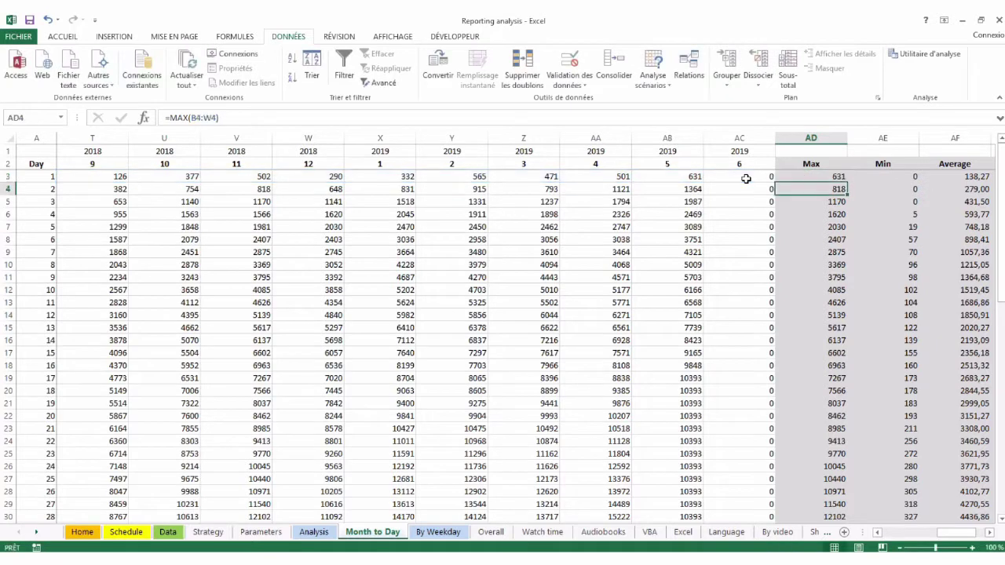
pyautogui.press('Up')
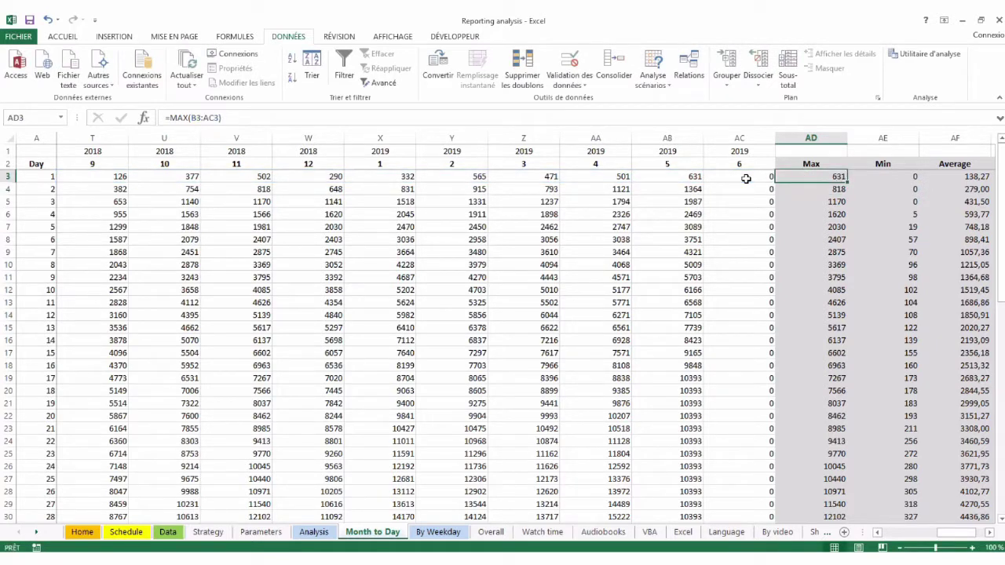
pyautogui.doubleClick(847, 182)
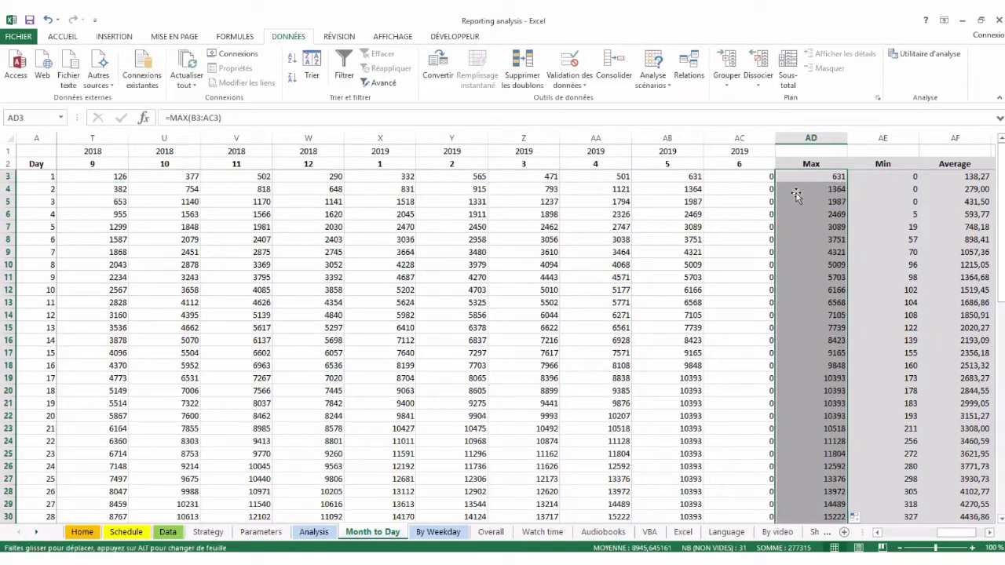
# Inspect the ranges used by the Average, Median and Quartiles formulas in the Month to Day table
pyautogui.press('Right')
pyautogui.press('Right')
pyautogui.press('Right')
pyautogui.press('Right')
pyautogui.press('Right')
pyautogui.press('Right')
pyautogui.press('Right')
pyautogui.press('Right')
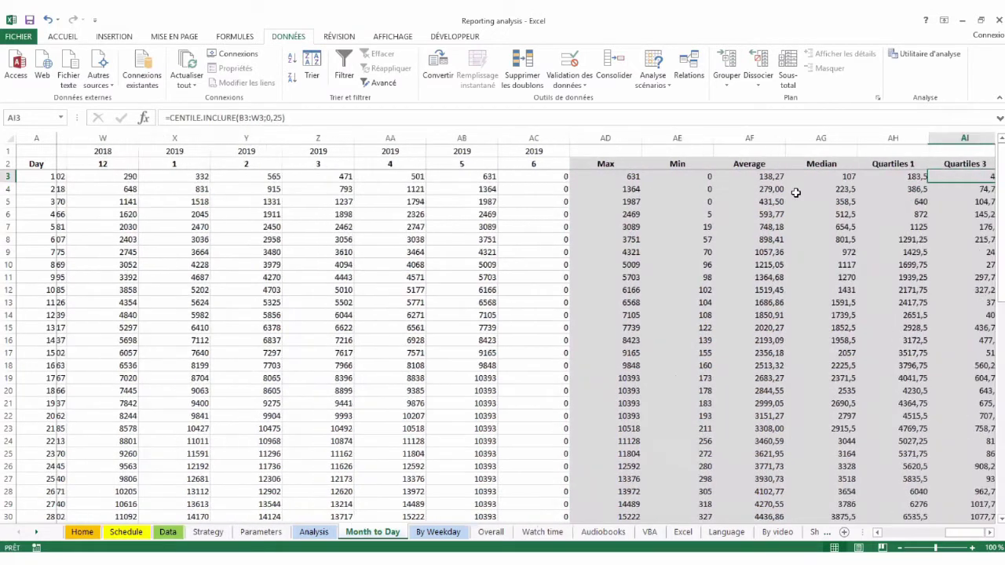
pyautogui.press('Left')
pyautogui.press('Left')
pyautogui.press('Left')
pyautogui.press('Left')
pyautogui.press('Left')
pyautogui.press('Left')
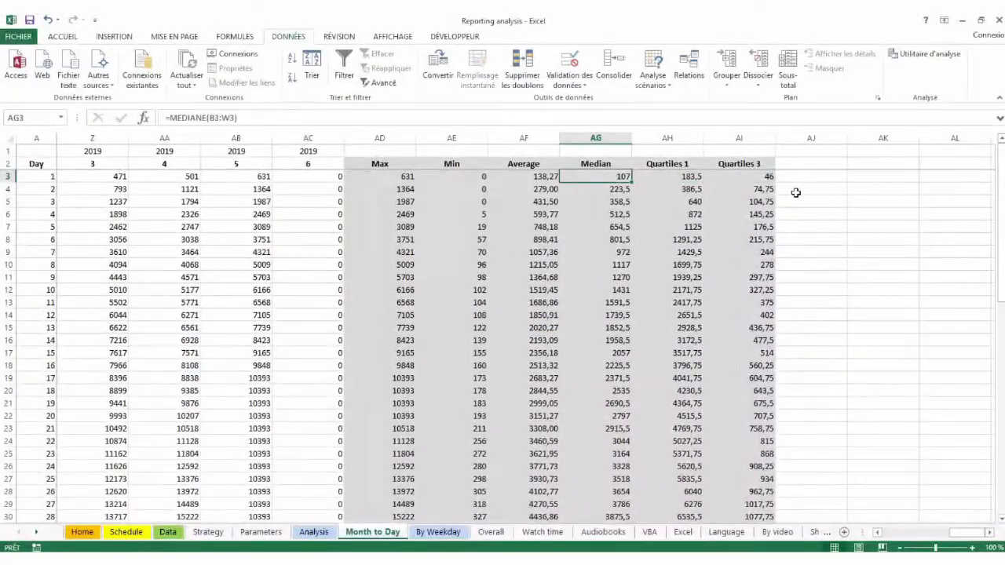
pyautogui.press('Down')
pyautogui.press('Up')
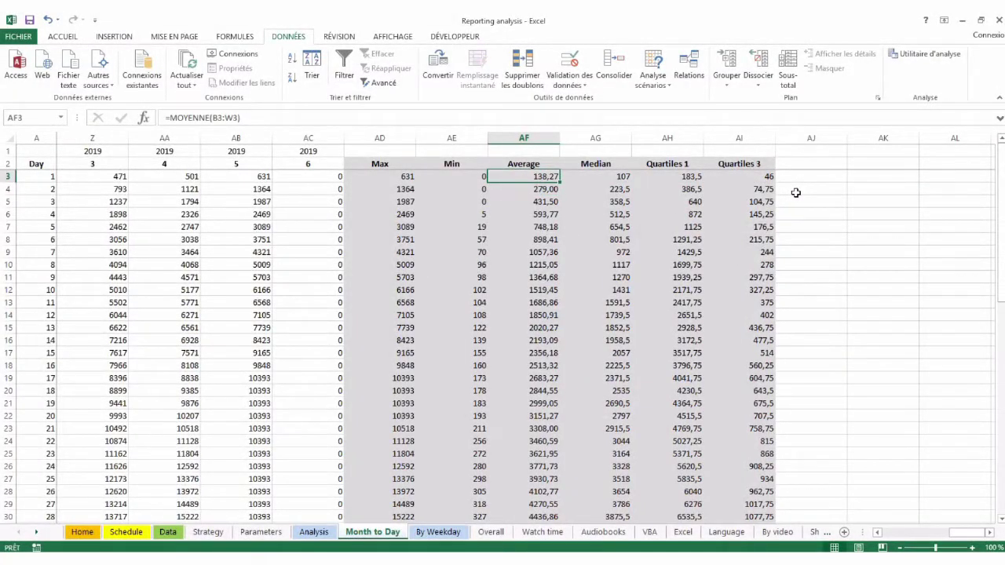
pyautogui.press('Down')
pyautogui.press('Down')
pyautogui.press('Down')
pyautogui.press('Down')
pyautogui.press('Down')
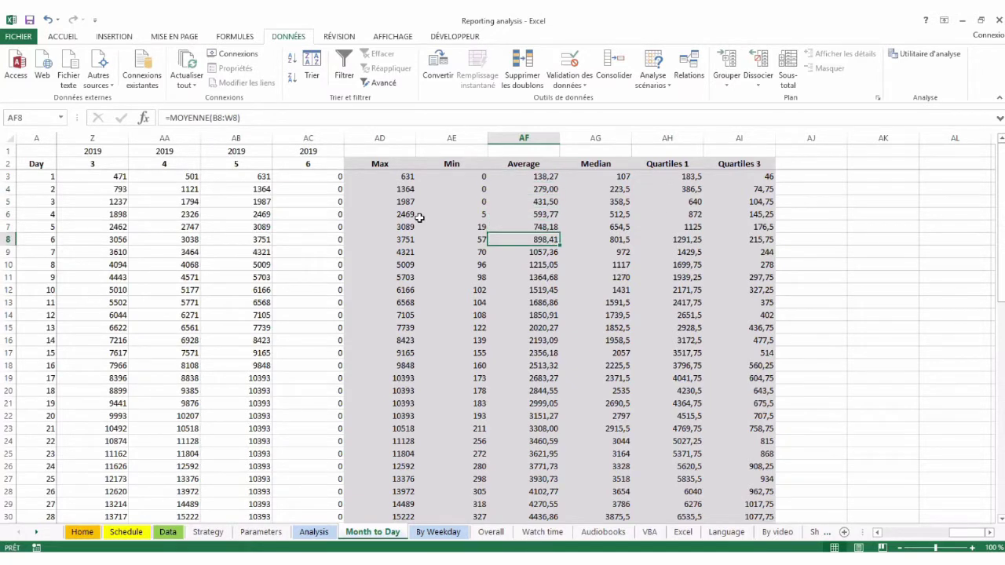
pyautogui.hscroll(-1, 419, 217)
# Open the By Weekday sheet and review its pivot table of views by month and weekday
pyautogui.click(437, 533)
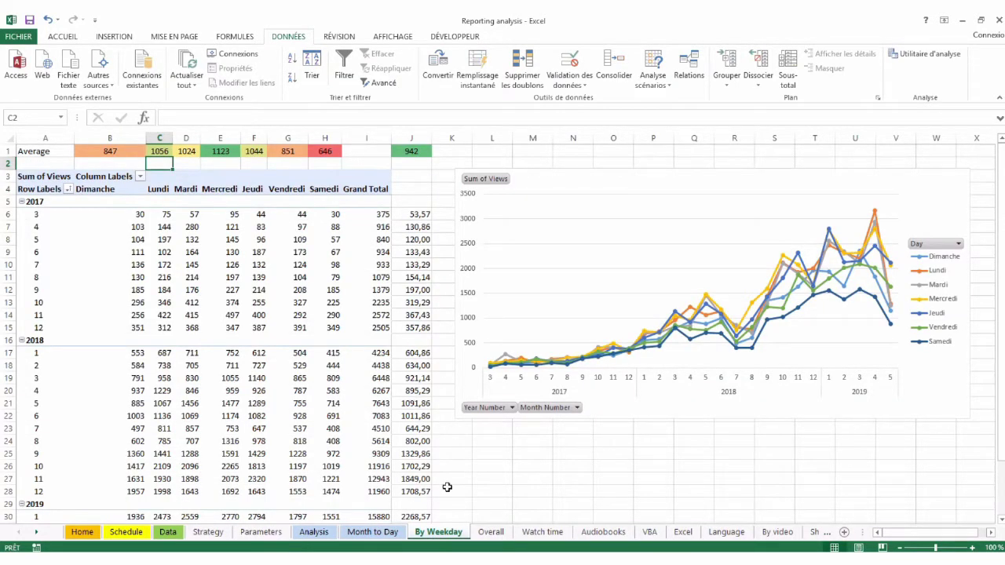
pyautogui.scroll(-3, 446, 488)
pyautogui.scroll(3, 447, 487)
# Compare the color-scaled weekday averages and their MOYENNE formulas in row 1, from Dimanche to Samedi
pyautogui.click(112, 150)
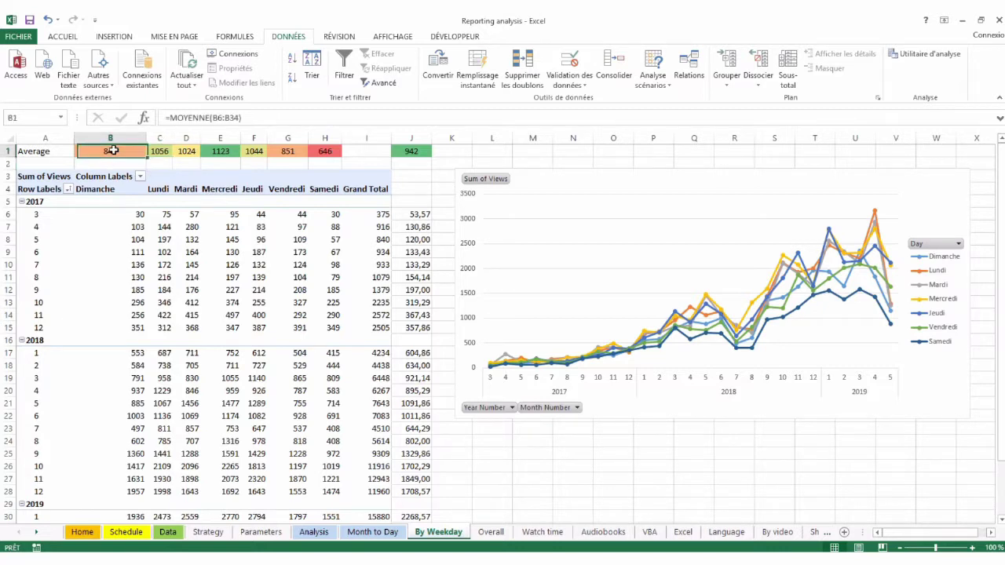
pyautogui.press('Right')
pyautogui.press('Right')
pyautogui.press('Right')
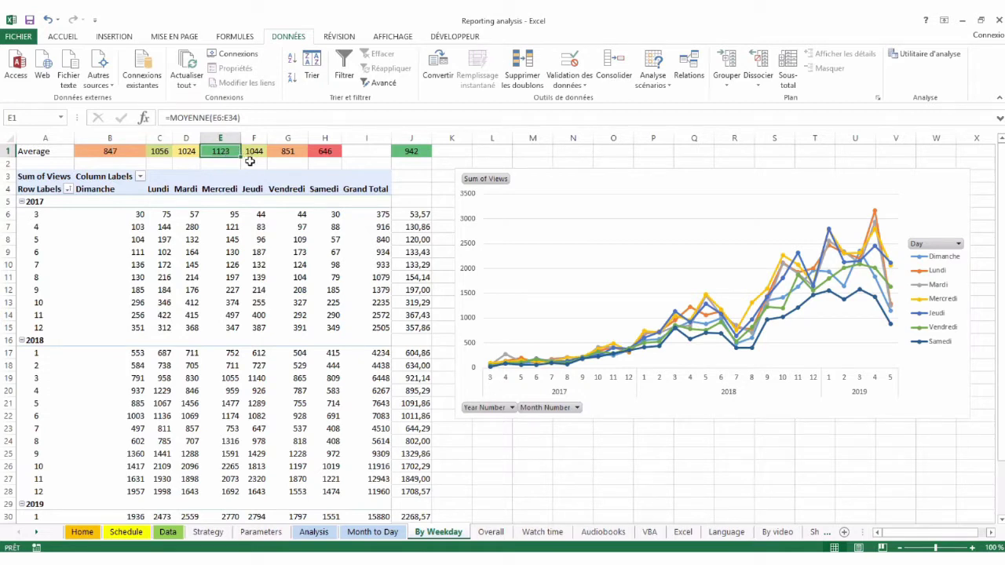
pyautogui.press('Right')
pyautogui.press('Right')
pyautogui.press('Right')
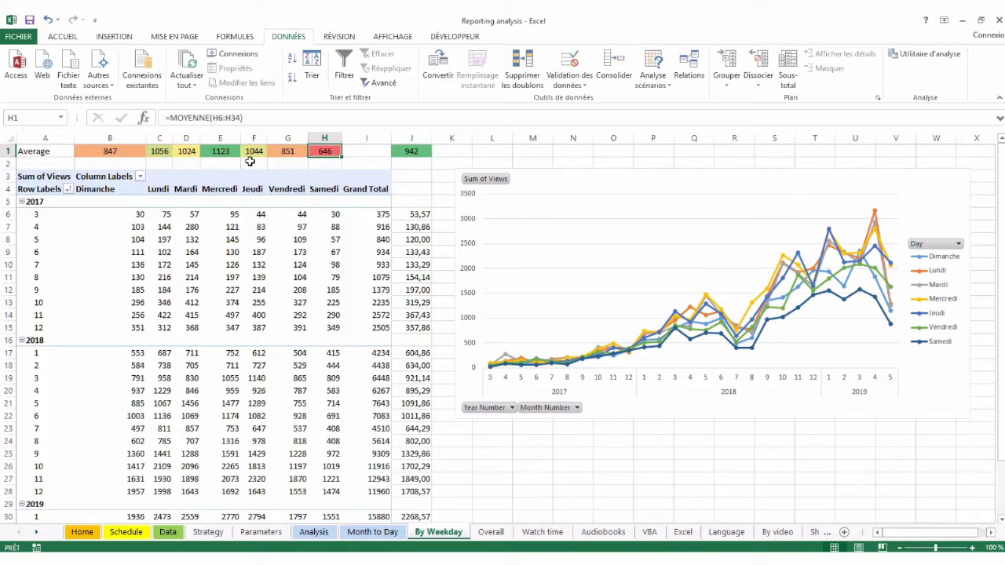
pyautogui.press('Left')
pyautogui.press('Left')
pyautogui.press('Left')
pyautogui.press('Left')
pyautogui.press('Right')
pyautogui.press('Right')
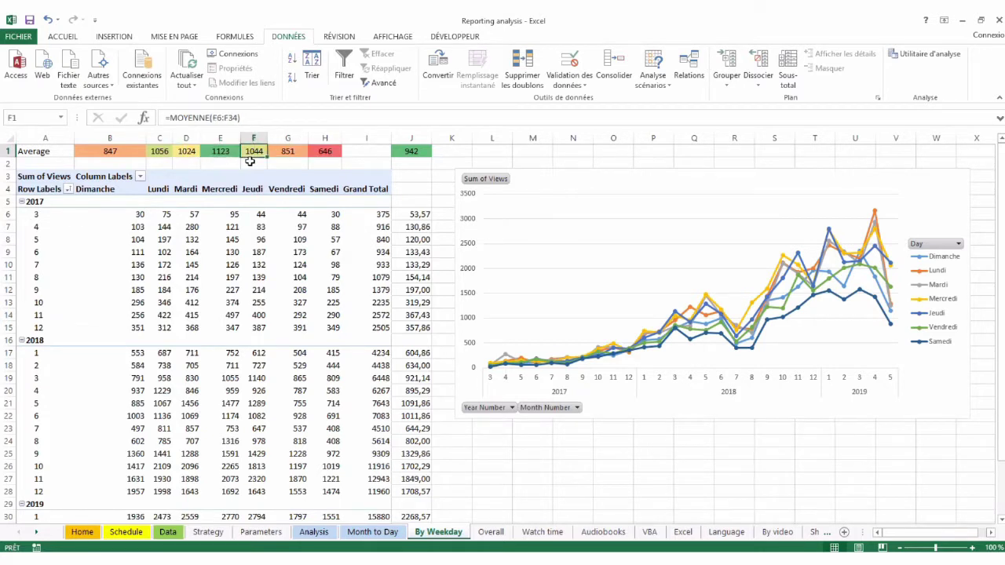
# Compare the average views in row 1 for the days from Lundi to Vendredi
pyautogui.press('Left')
pyautogui.press('Left')
pyautogui.press('Right')
pyautogui.press('Right')
pyautogui.press('Right')
pyautogui.press('Left')
pyautogui.press('Left')
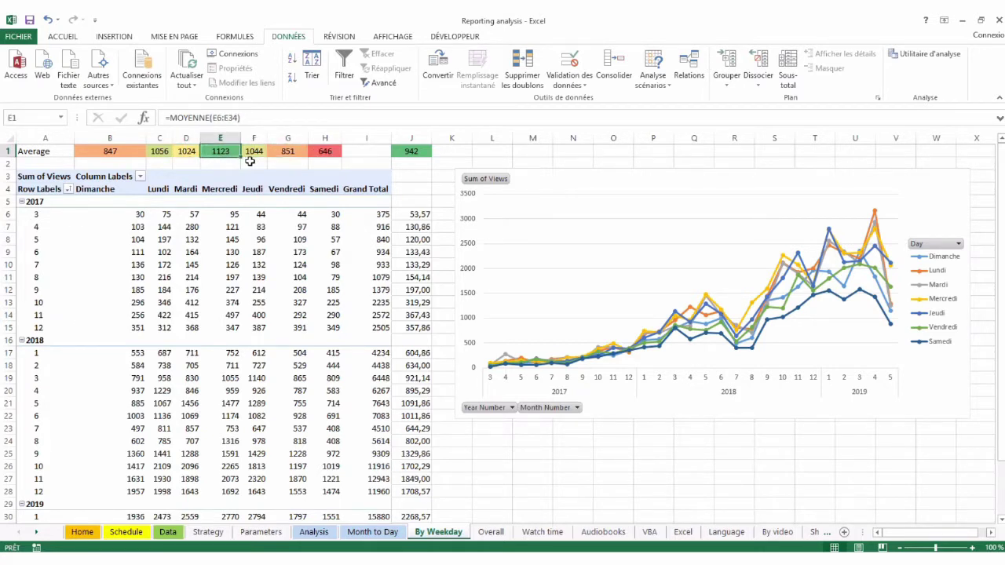
pyautogui.press('Left')
pyautogui.press('Left')
pyautogui.press('Right')
pyautogui.press('Right')
pyautogui.press('Right')
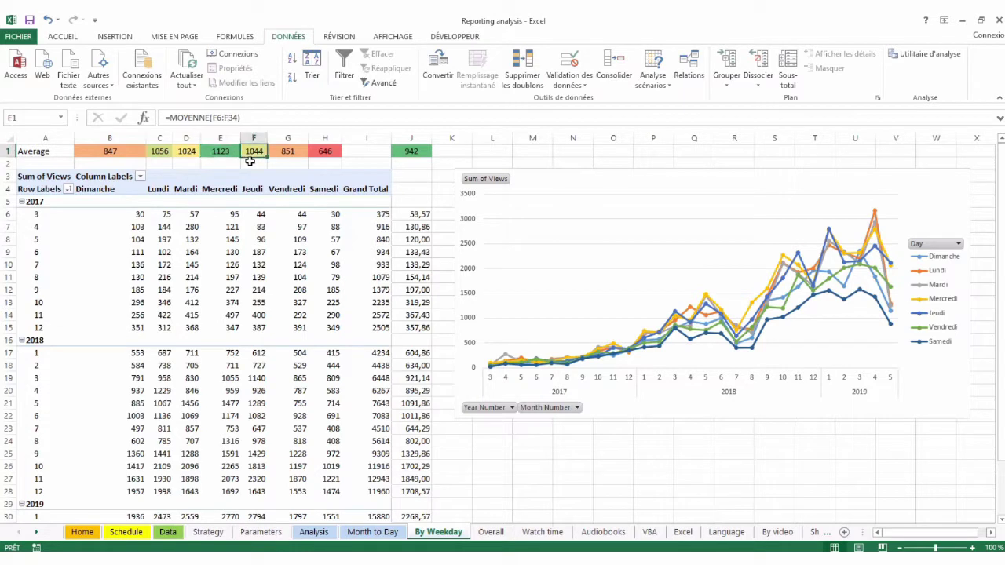
# Select the Lundi to Jeudi averages in C1:F1 to view them as one group
pyautogui.press('Left')
pyautogui.press('Left')
pyautogui.press('Left')
pyautogui.hotkey('shift', 'Right')
pyautogui.hotkey('shift', 'Right')
pyautogui.hotkey('shift', 'Right')
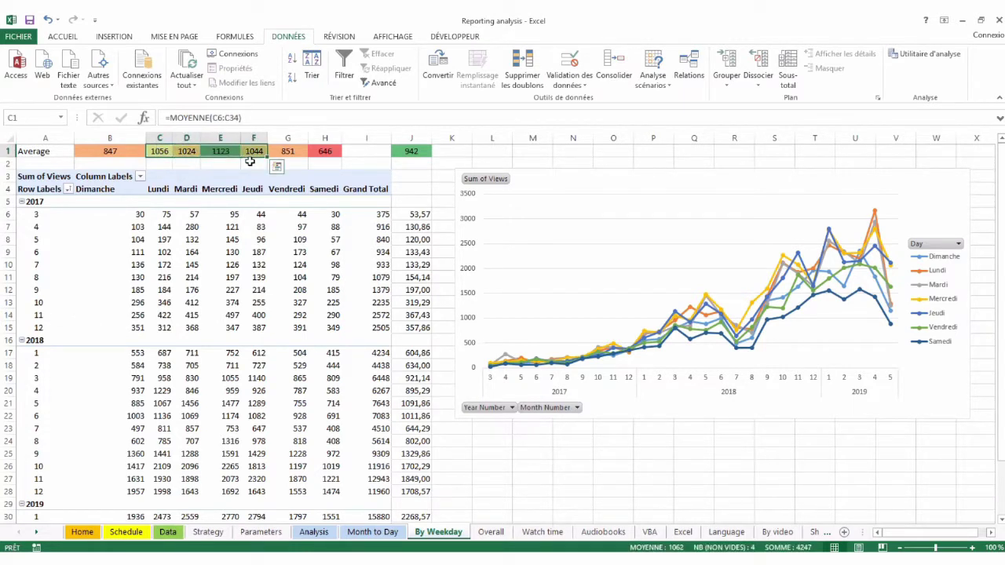
# Compare the Vendredi average in G1 with the Dimanche average in B1
pyautogui.press('Right')
pyautogui.press('Right')
pyautogui.press('Right')
pyautogui.press('Right')
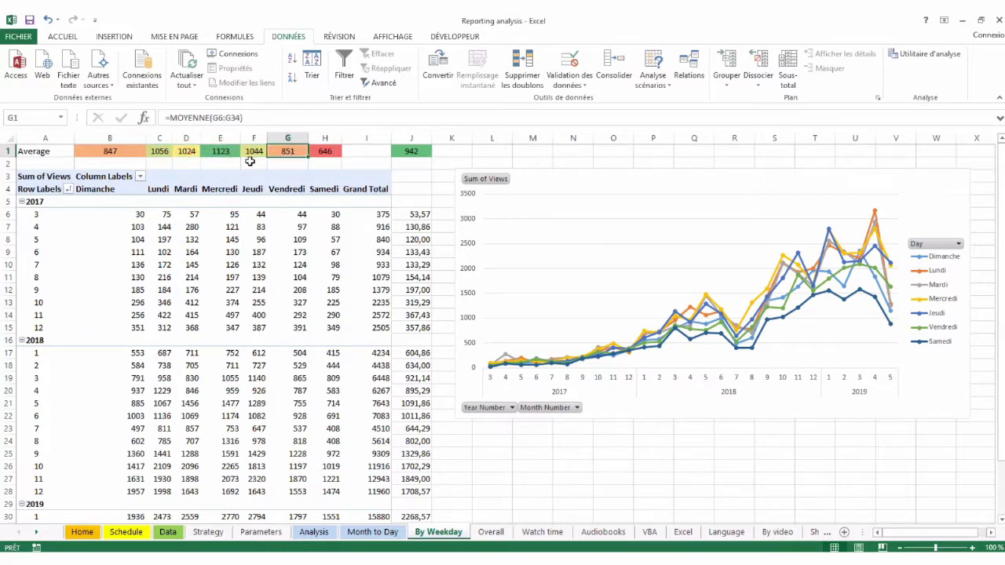
pyautogui.press('Left')
pyautogui.press('Left')
pyautogui.press('Left')
pyautogui.press('Left')
pyautogui.press('Left')
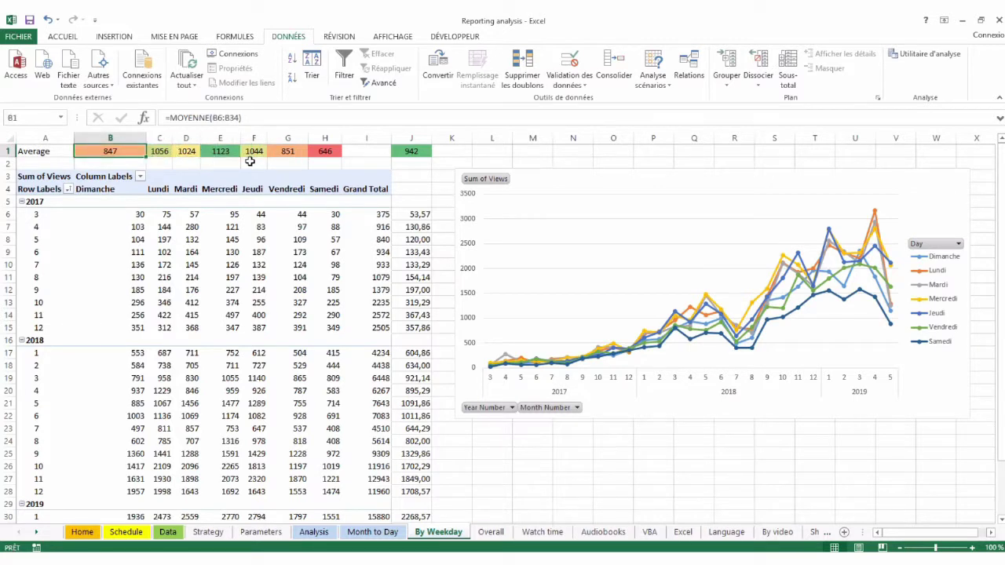
pyautogui.press('Right')
pyautogui.press('Right')
pyautogui.press('Right')
pyautogui.press('Right')
pyautogui.press('Right')
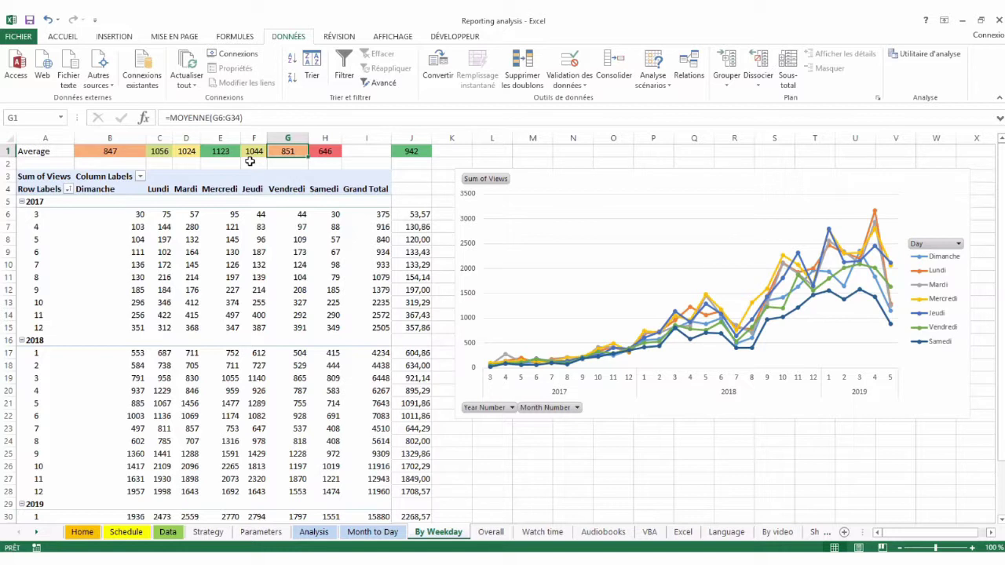
# Check the row 1 averages from Mardi to Samedi against each other
pyautogui.press('Left')
pyautogui.press('Left')
pyautogui.press('Left')
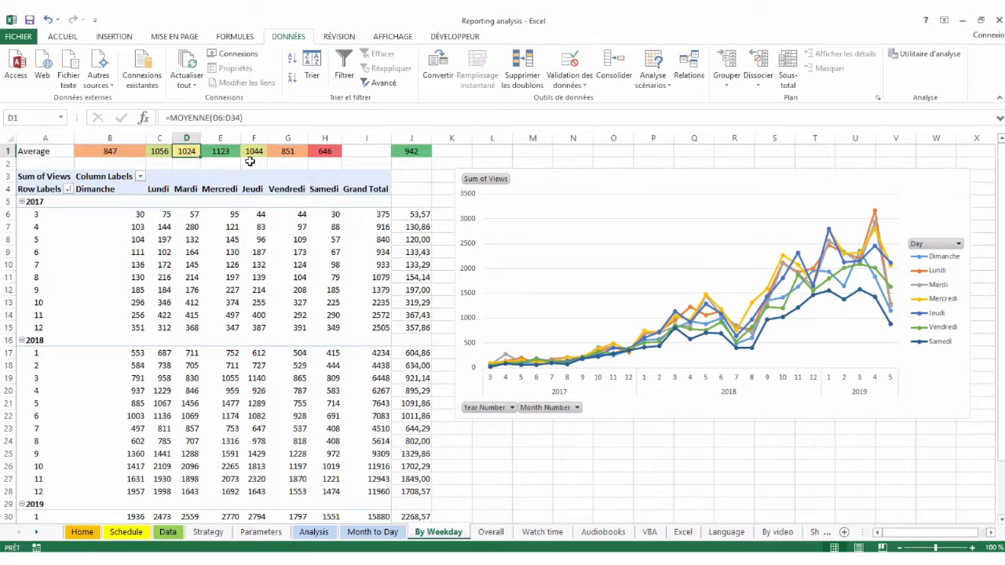
pyautogui.press('Right')
pyautogui.press('Right')
pyautogui.press('Right')
pyautogui.press('Right')
pyautogui.press('Left')
pyautogui.press('Left')
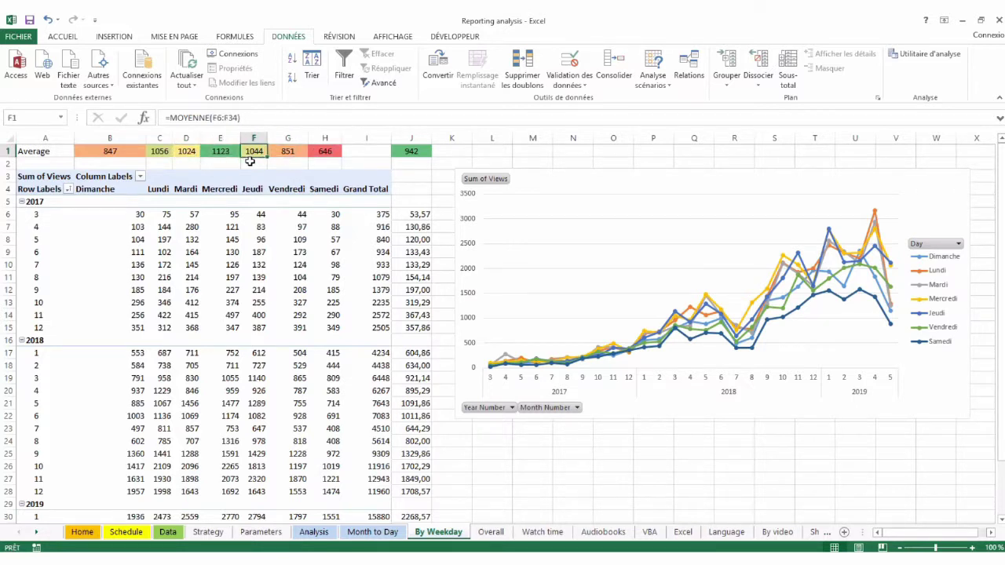
pyautogui.press('Left')
pyautogui.press('Left')
pyautogui.press('Right')
pyautogui.press('Right')
pyautogui.press('Right')
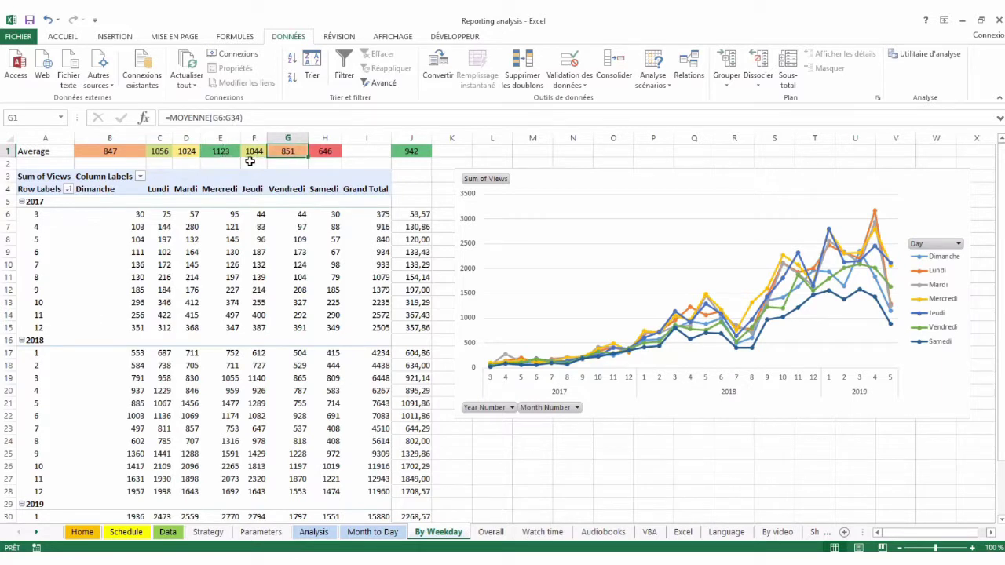
# Inspect the monthly average formula in column J for December 2018 and the 2019 averages beside the pivot table
pyautogui.scroll(-2, 408, 325)
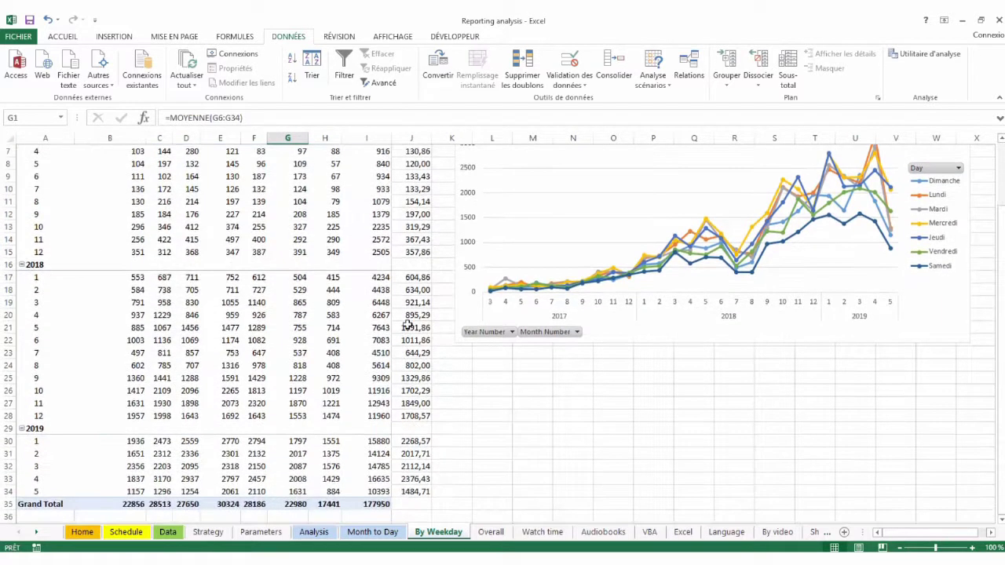
pyautogui.click(422, 418)
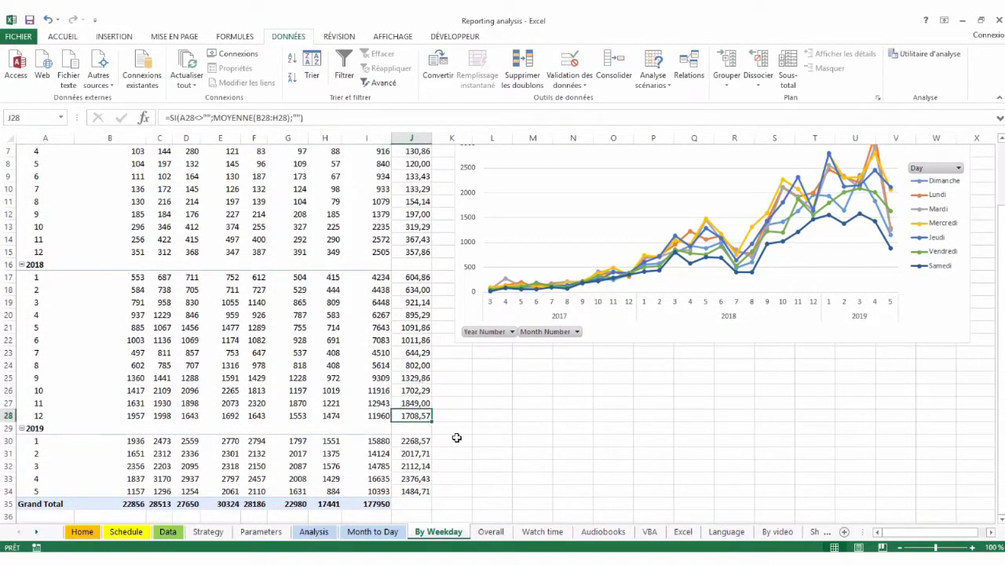
pyautogui.click(427, 452)
pyautogui.click(456, 453)
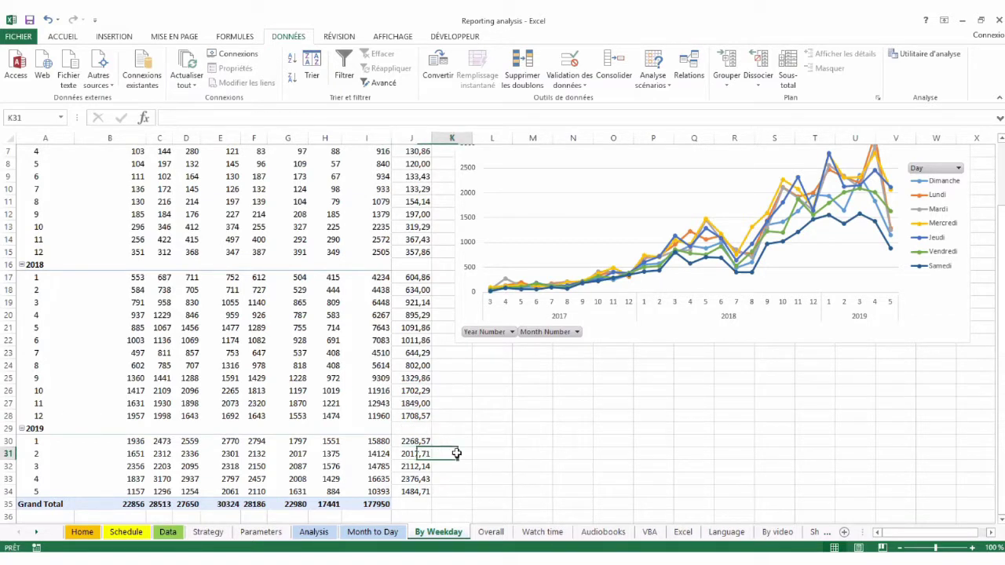
pyautogui.scroll(2, 456, 453)
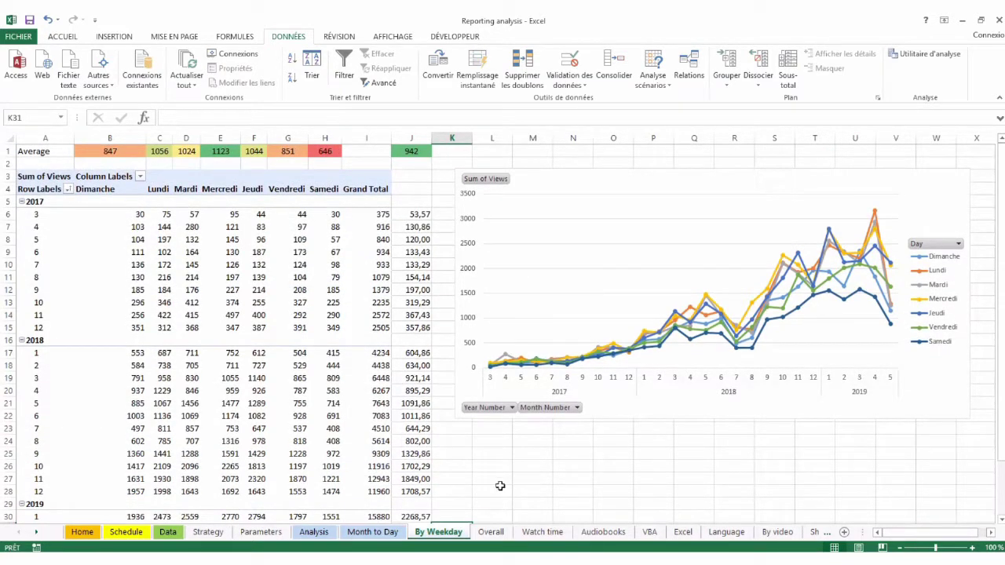
# Return to the Analysis sheet and look through the workbook's full list of sheets, finishing on cell A1
pyautogui.click(308, 532)
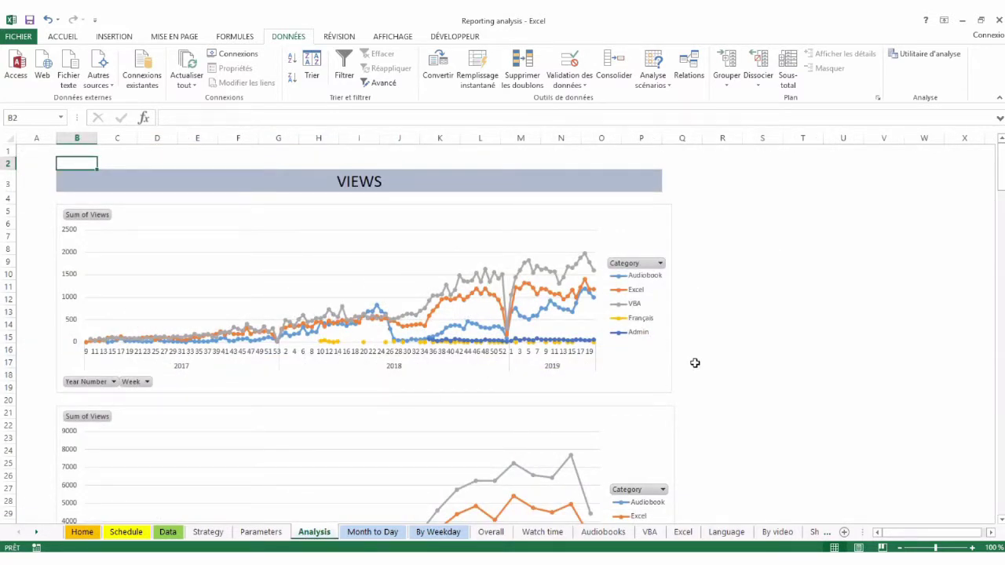
pyautogui.click(36, 533)
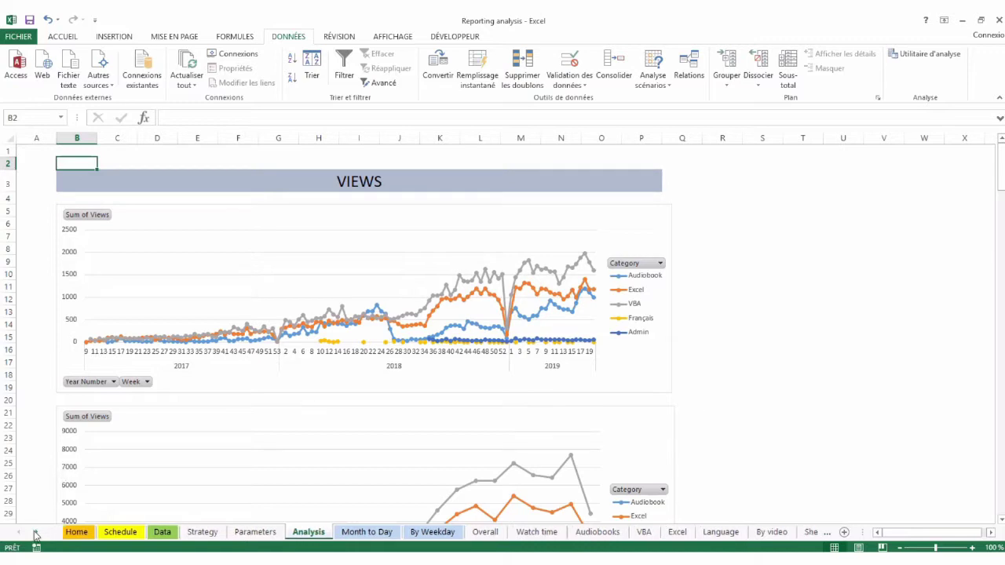
pyautogui.click(36, 533)
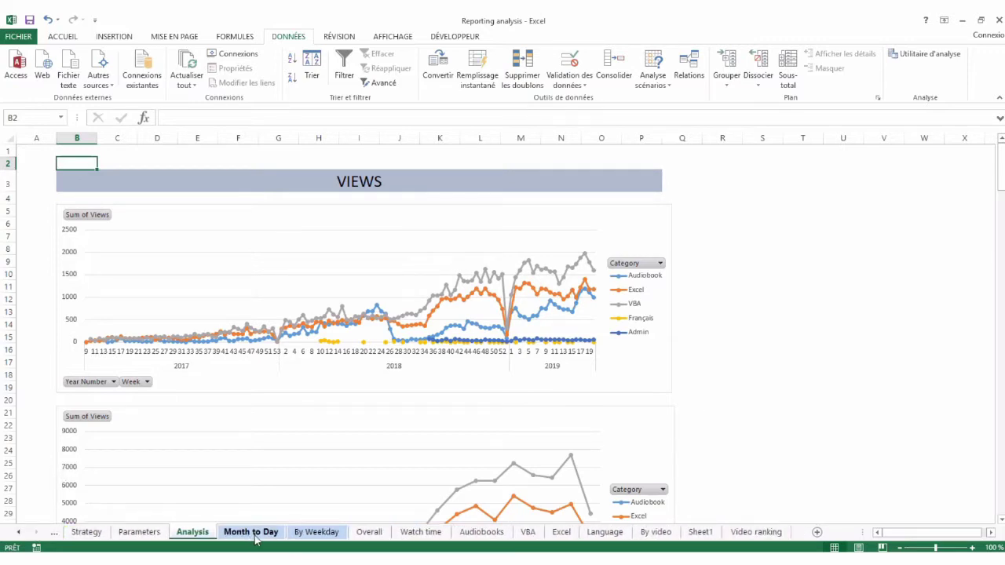
pyautogui.click(18, 533)
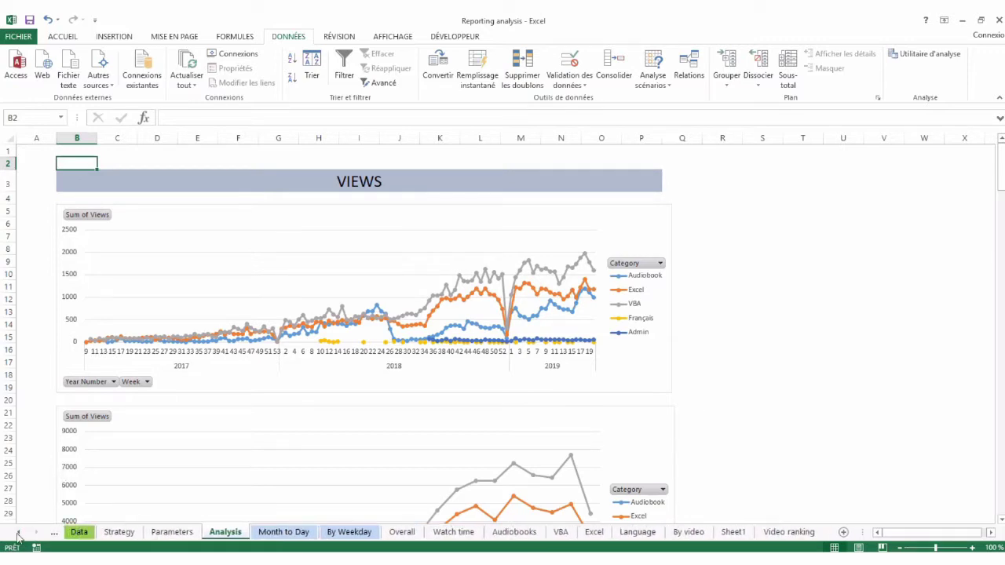
pyautogui.click(18, 533)
pyautogui.click(18, 533)
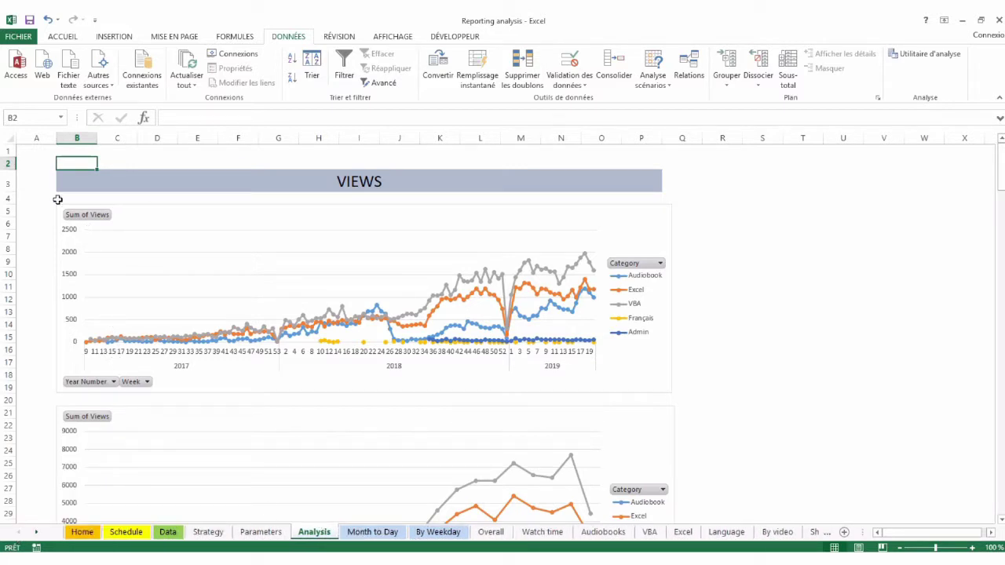
pyautogui.click(34, 154)
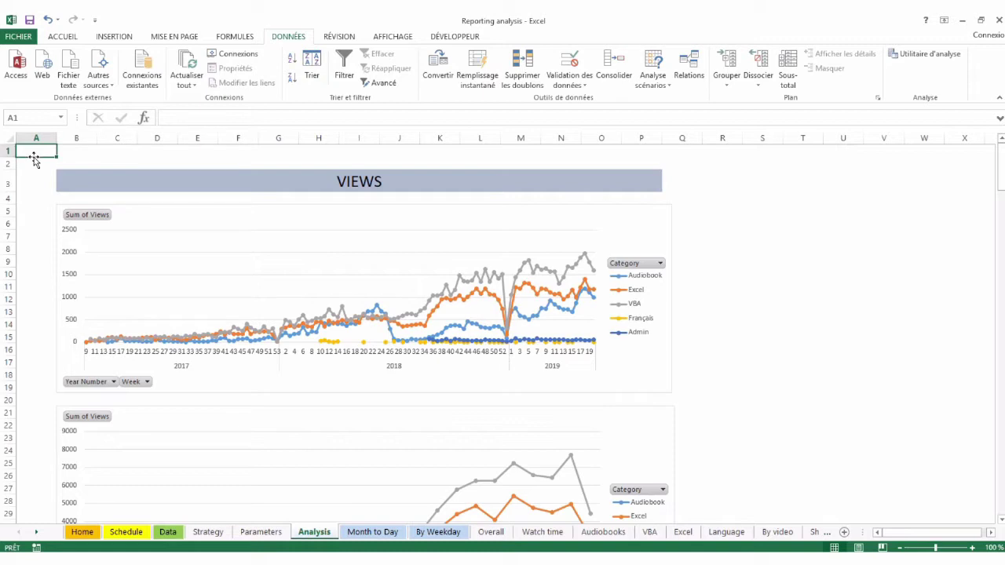